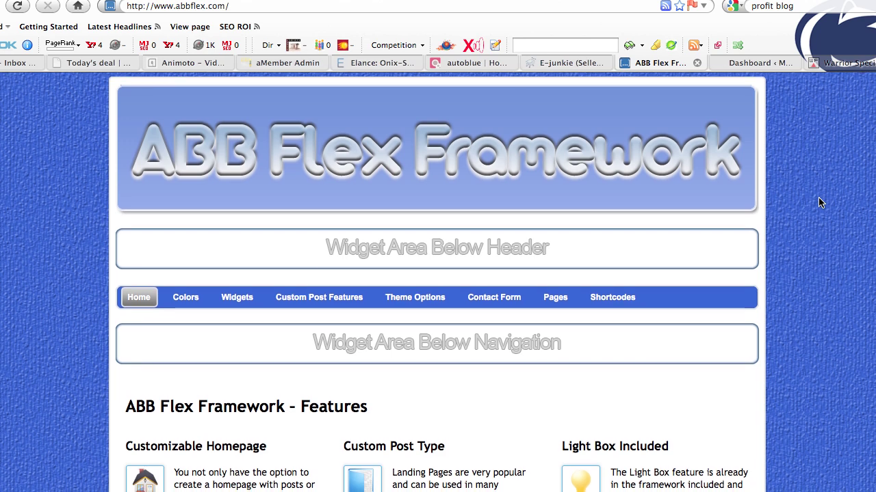
Step: Scroll down through the current demo page to read its content
scroll(819, 203, "down", 1)
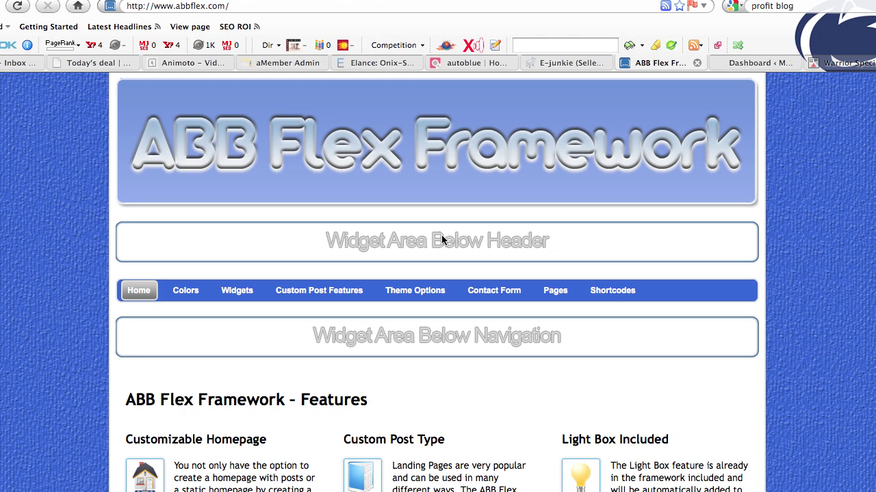
scroll(452, 166, "down", 3)
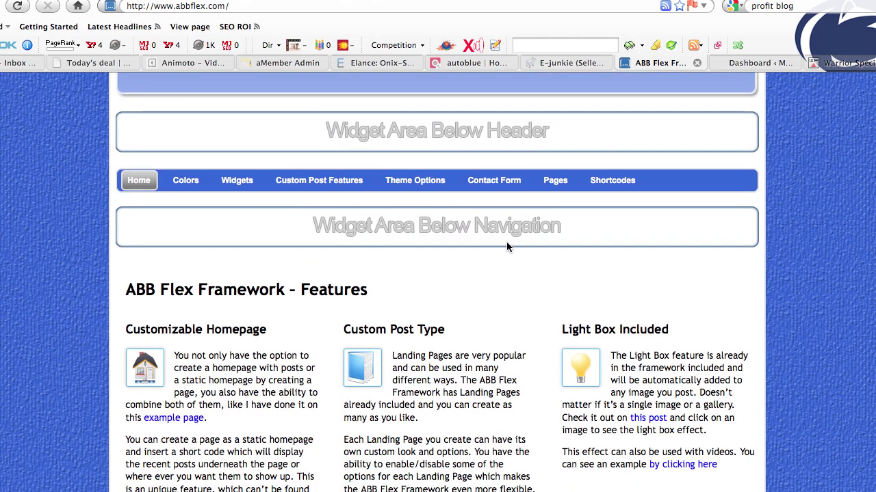
scroll(496, 260, "down", 3)
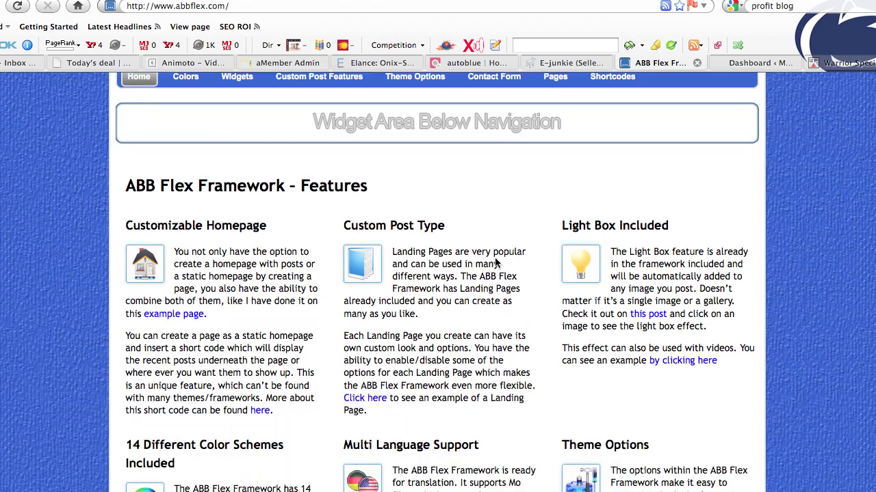
scroll(495, 260, "down", 1)
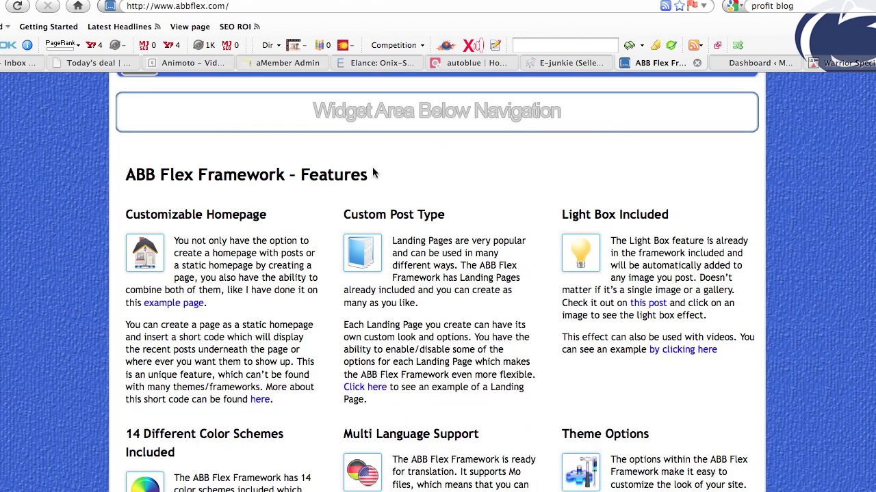
scroll(373, 173, "down", 15)
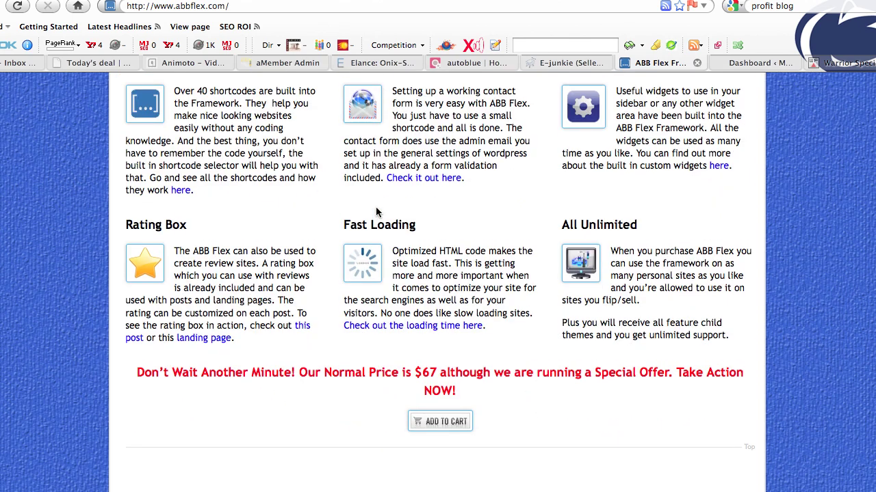
scroll(378, 212, "down", 10)
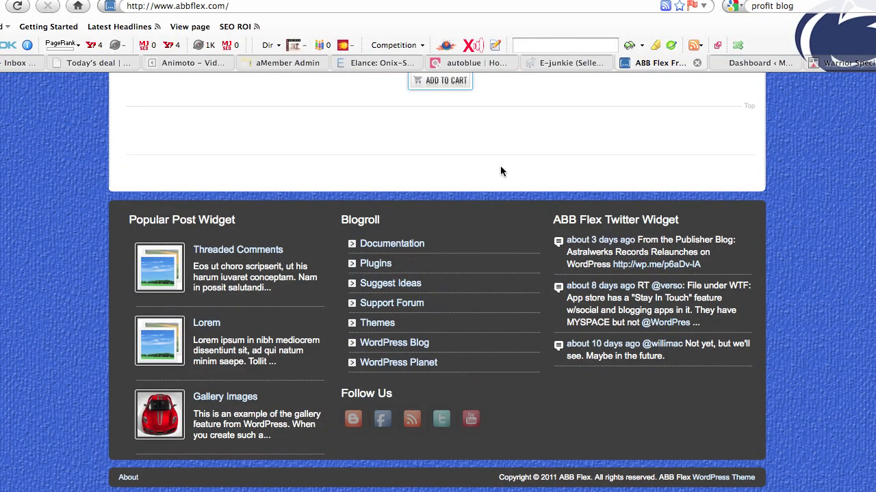
scroll(500, 171, "up", 20)
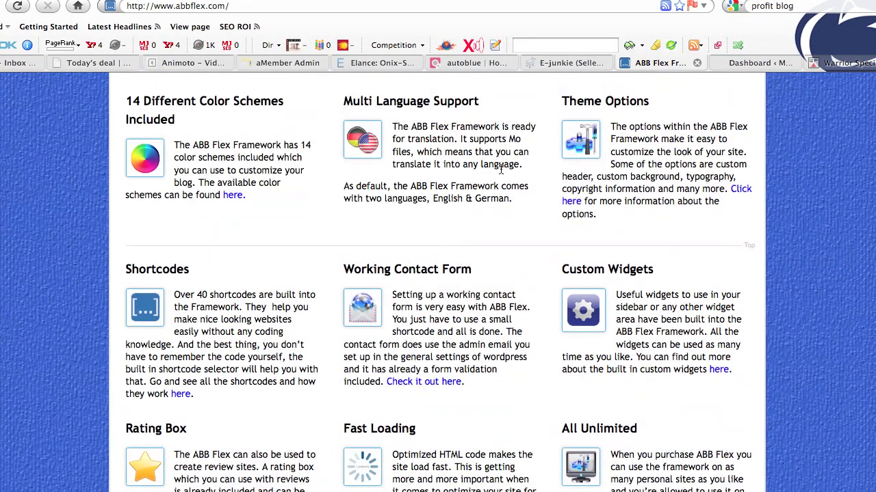
scroll(500, 171, "up", 5)
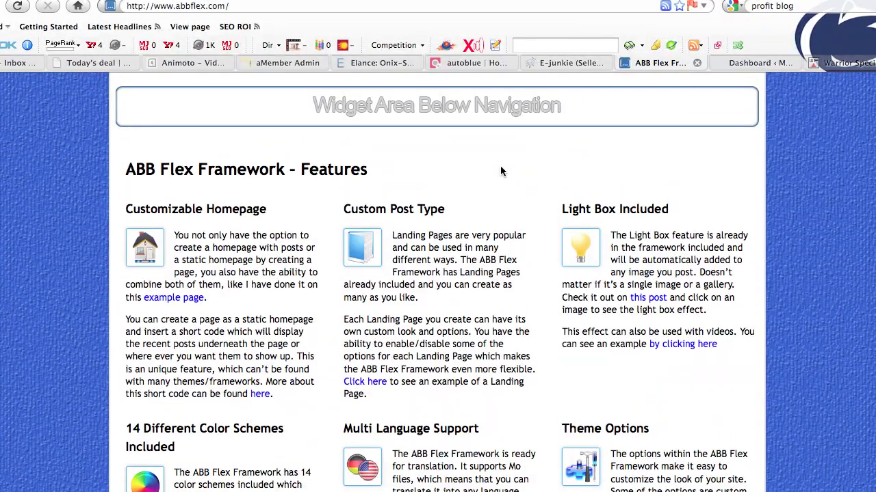
scroll(500, 171, "down", 1)
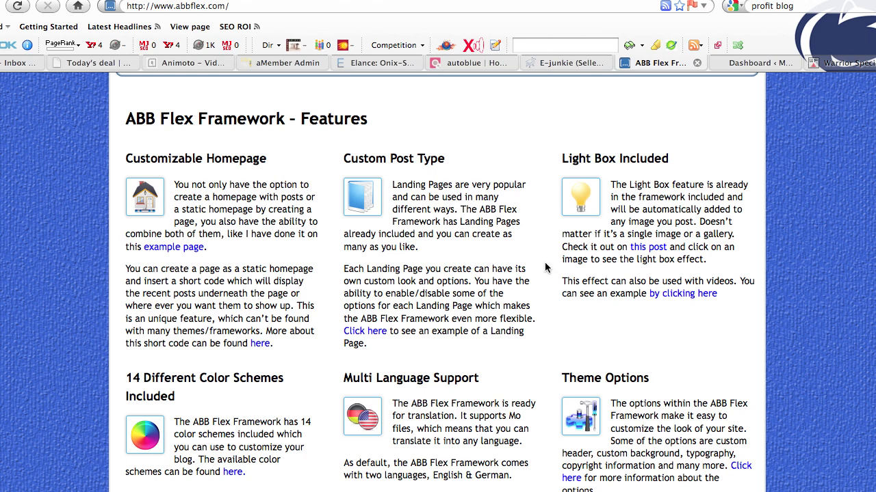
scroll(545, 266, "down", 5)
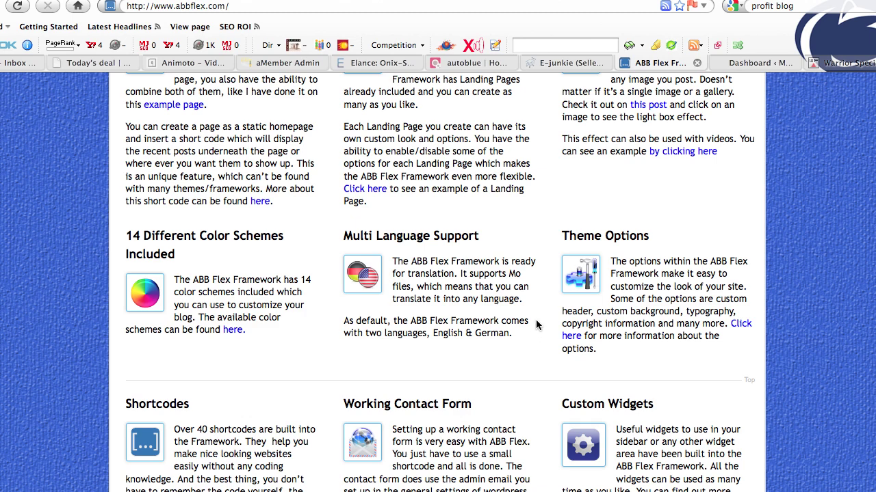
scroll(537, 324, "down", 1)
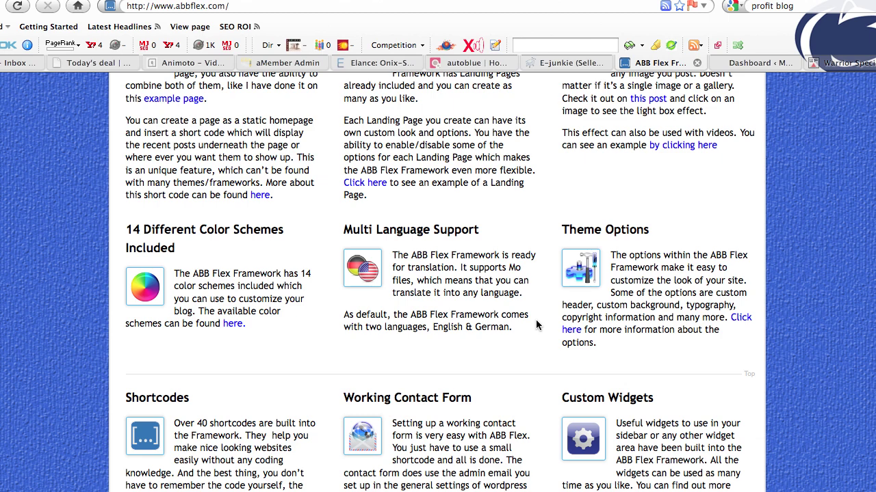
scroll(537, 324, "down", 2)
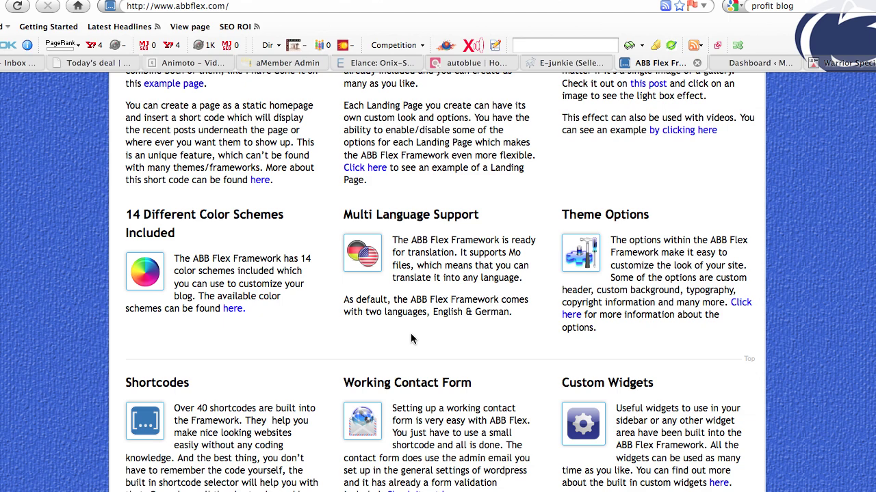
scroll(411, 338, "down", 5)
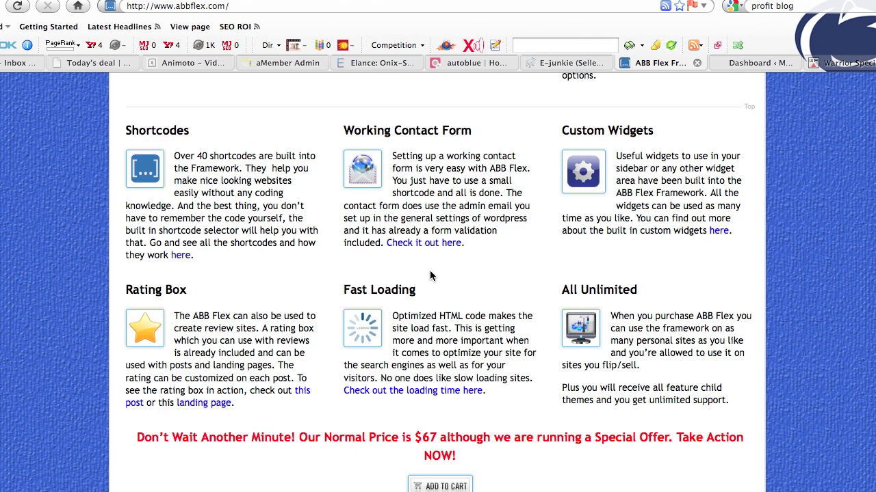
Step: Return to the top and open Colors > Color Schemes, listing the 14 included schemes
scroll(431, 275, "up", 5)
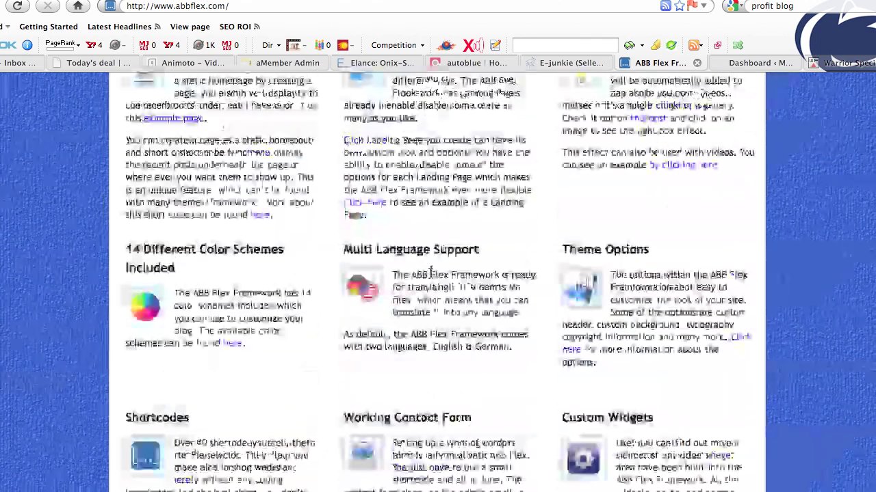
scroll(430, 276, "up", 4)
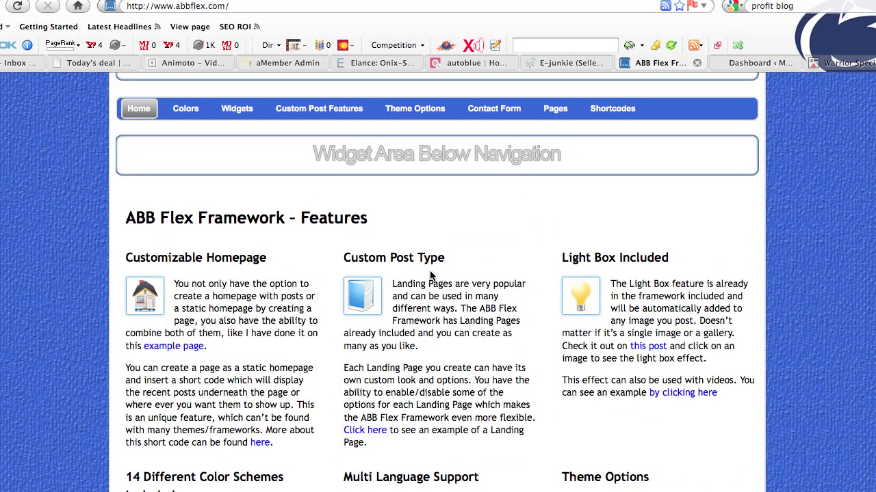
mouse_move(179, 115)
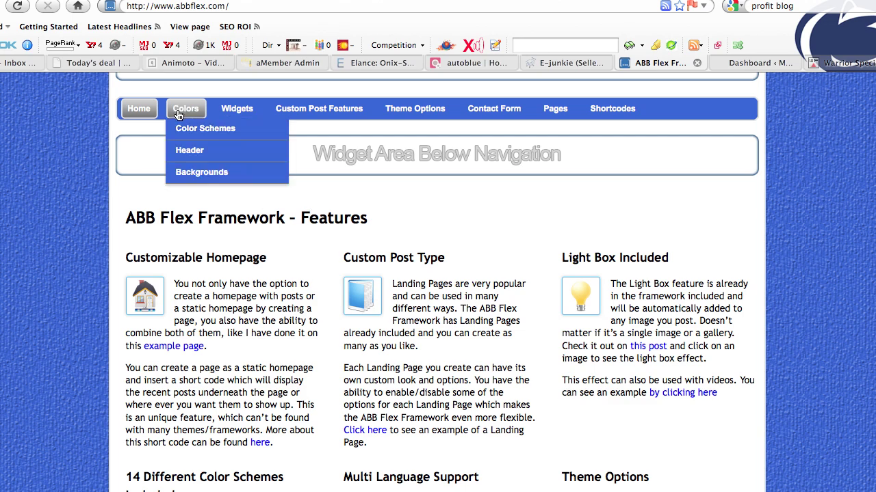
left_click(204, 135)
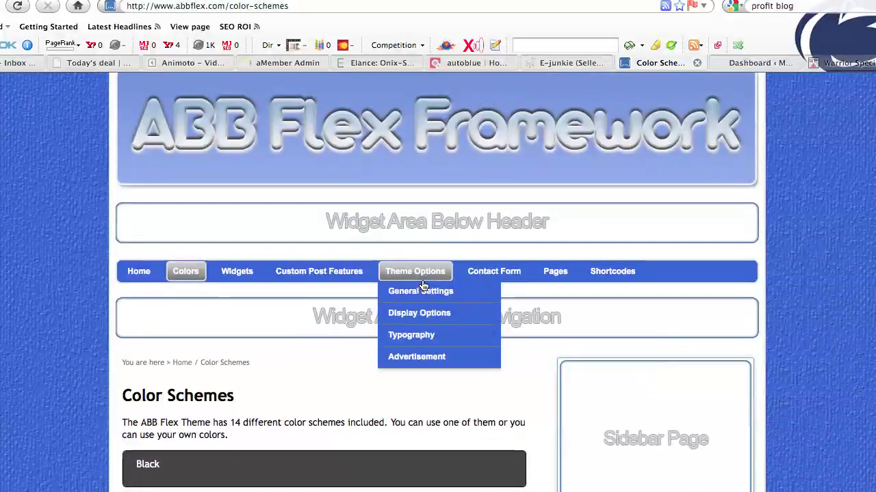
scroll(403, 284, "down", 3)
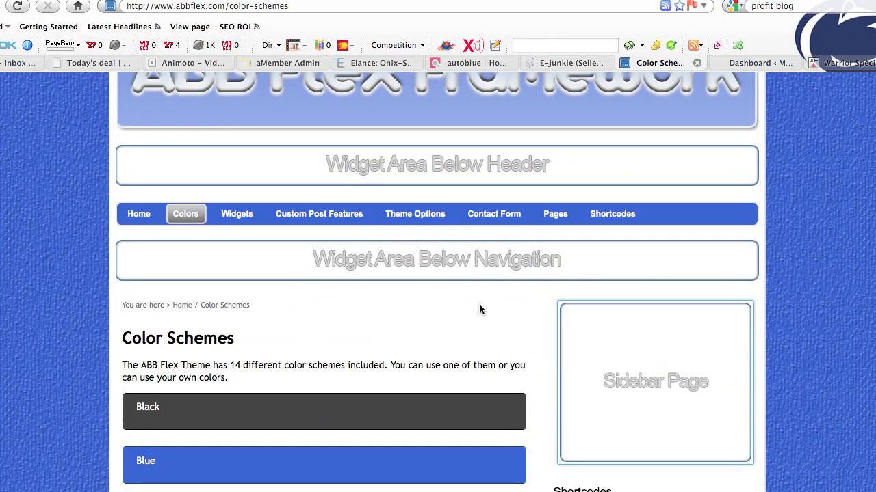
scroll(479, 309, "down", 1)
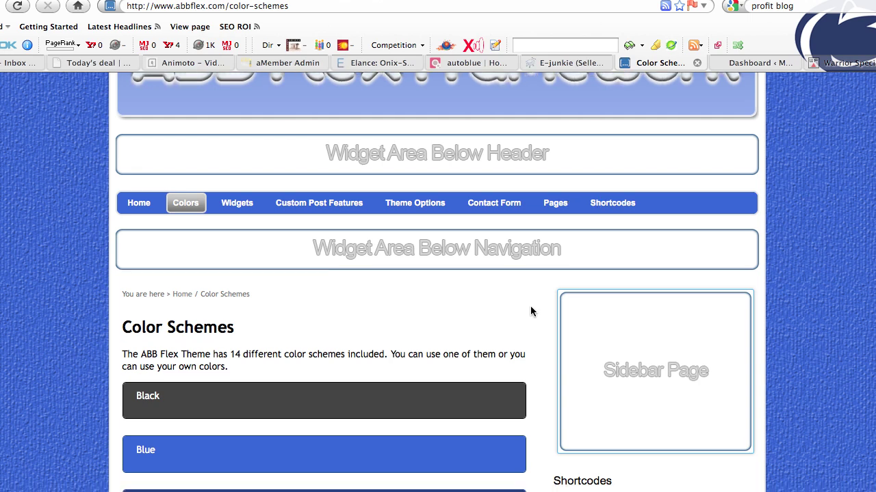
scroll(531, 311, "down", 2)
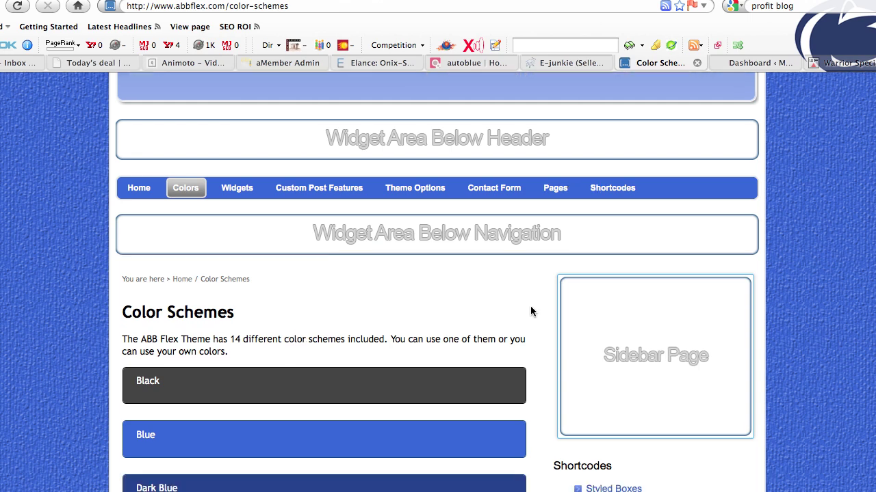
scroll(531, 312, "down", 2)
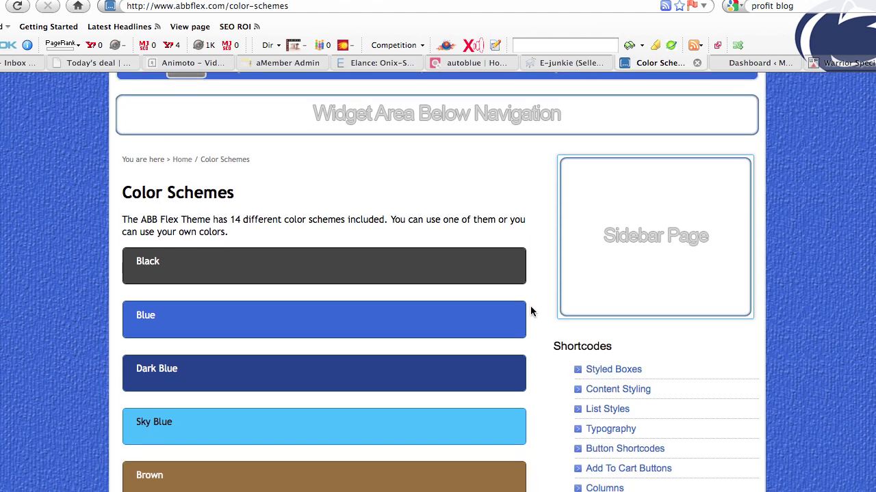
scroll(538, 248, "down", 2)
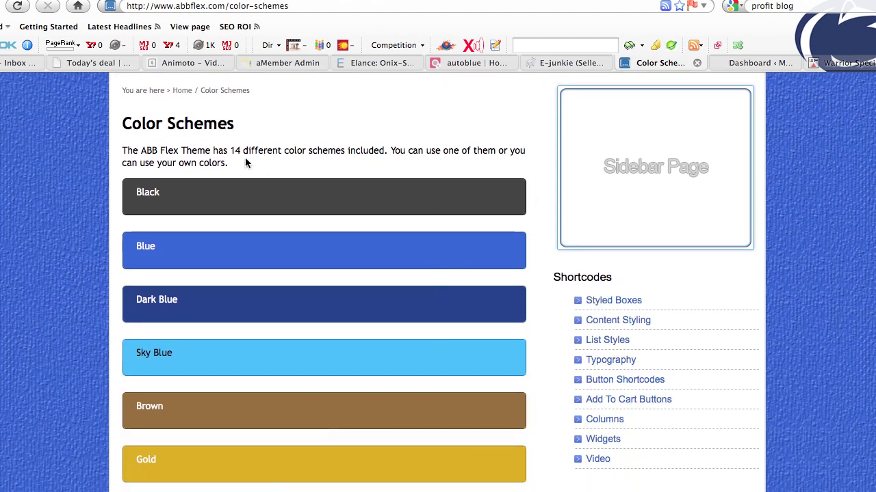
scroll(533, 162, "down", 3)
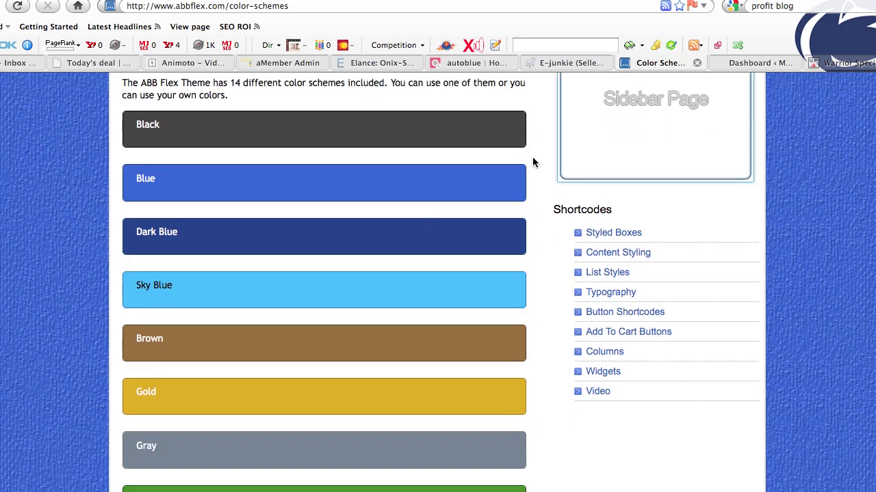
scroll(532, 162, "up", 4)
scroll(532, 162, "down", 3)
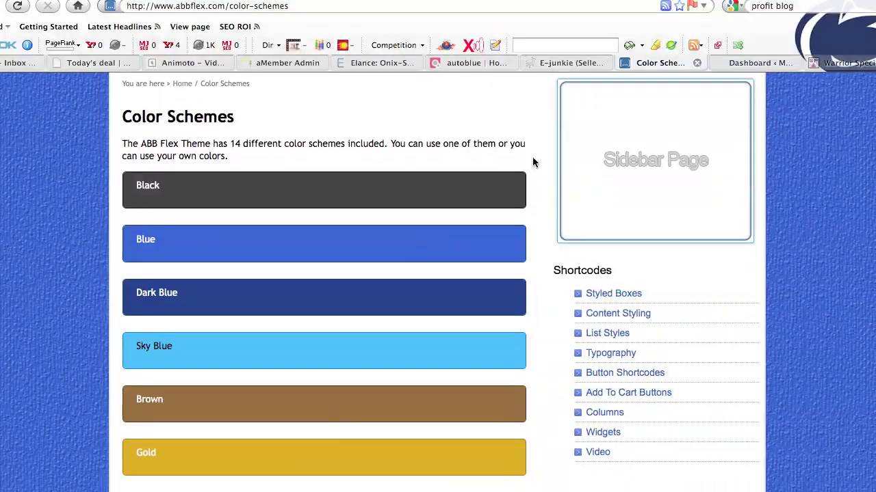
scroll(532, 162, "up", 2)
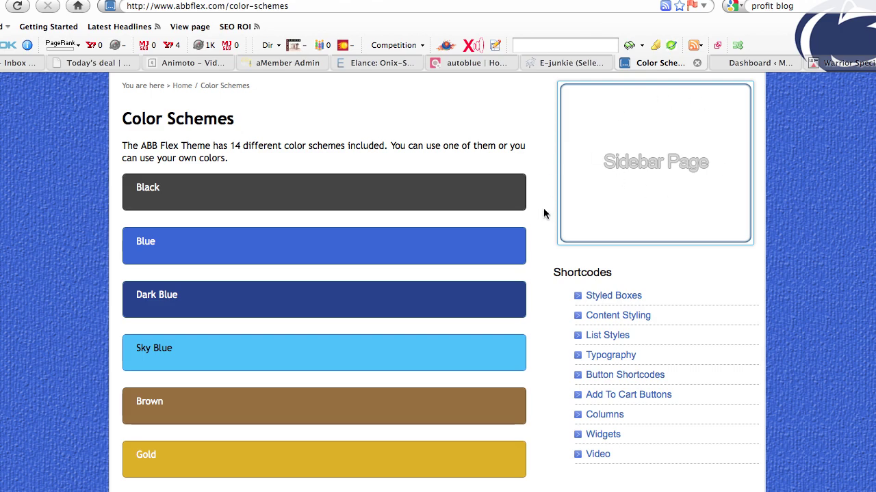
scroll(544, 209, "down", 10)
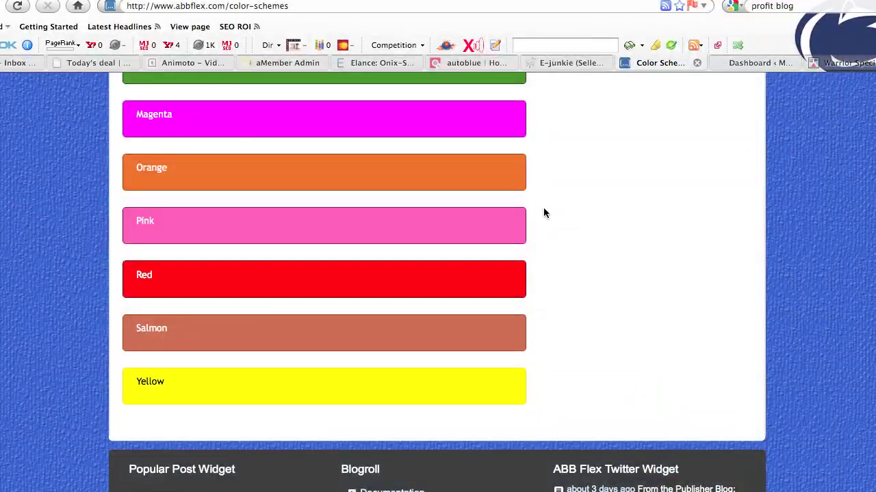
scroll(544, 213, "down", 5)
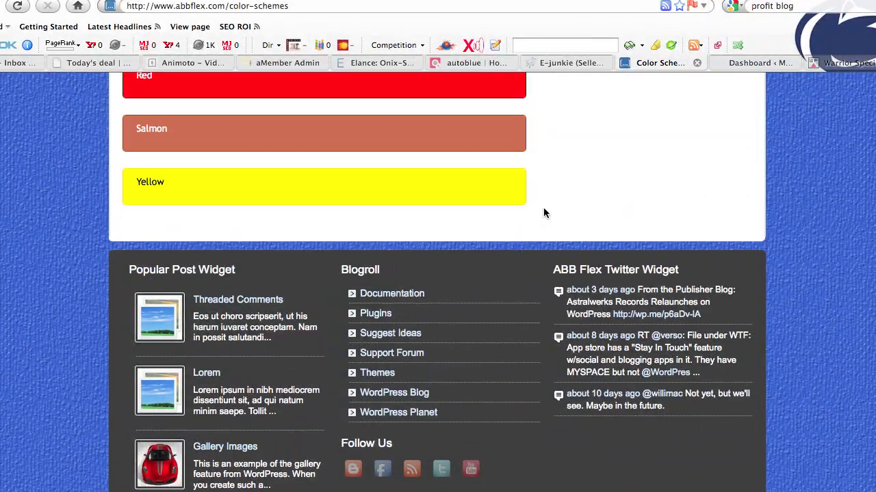
scroll(543, 213, "up", 15)
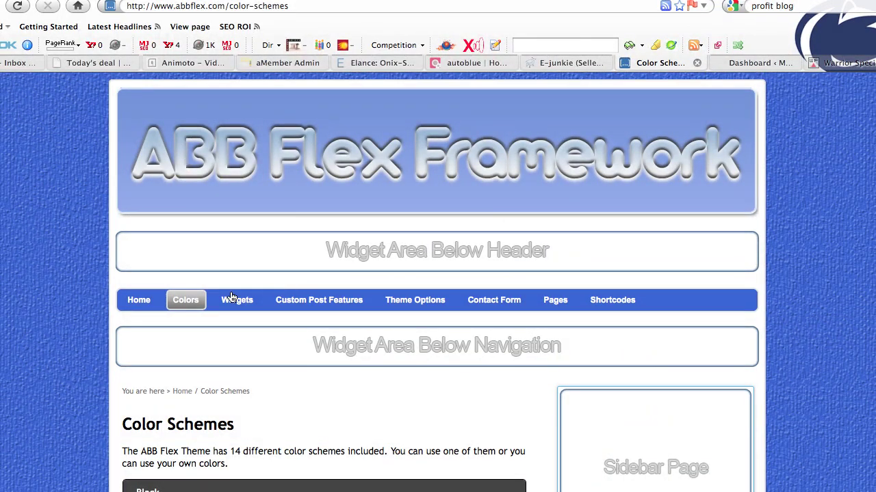
Step: Open the Header customization demo page and read down through it
mouse_move(185, 301)
left_click(183, 344)
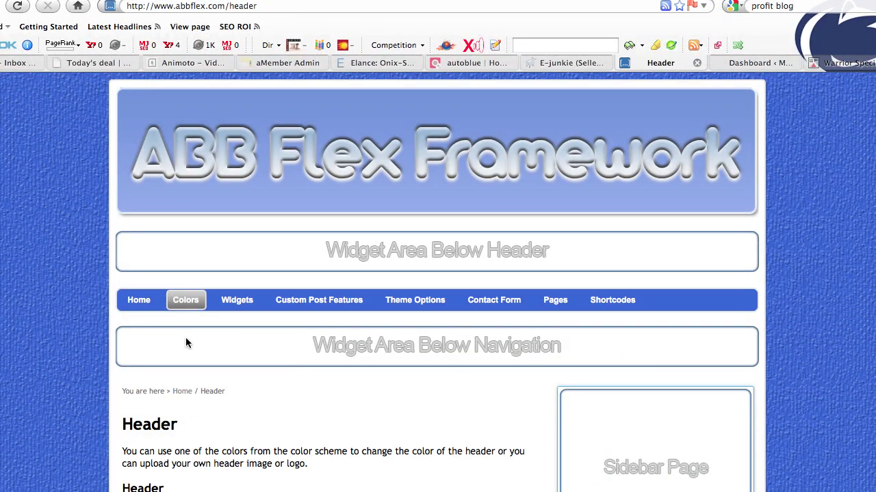
scroll(814, 237, "down", 5)
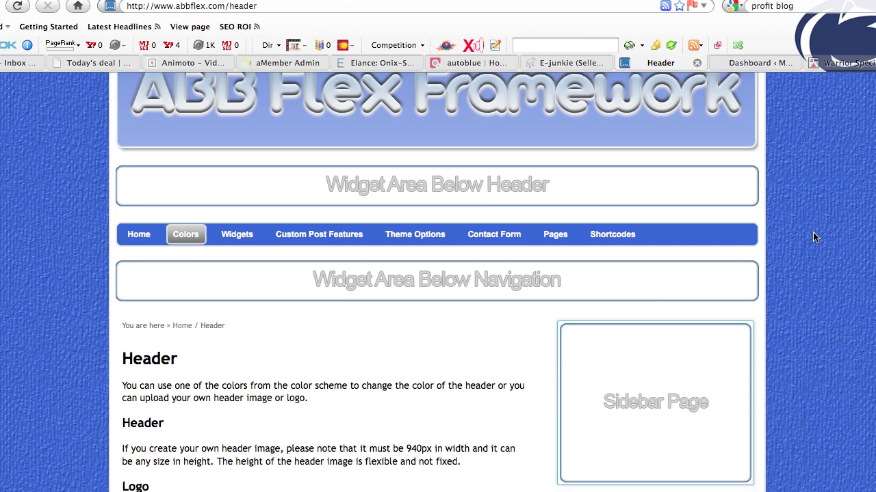
scroll(814, 237, "down", 2)
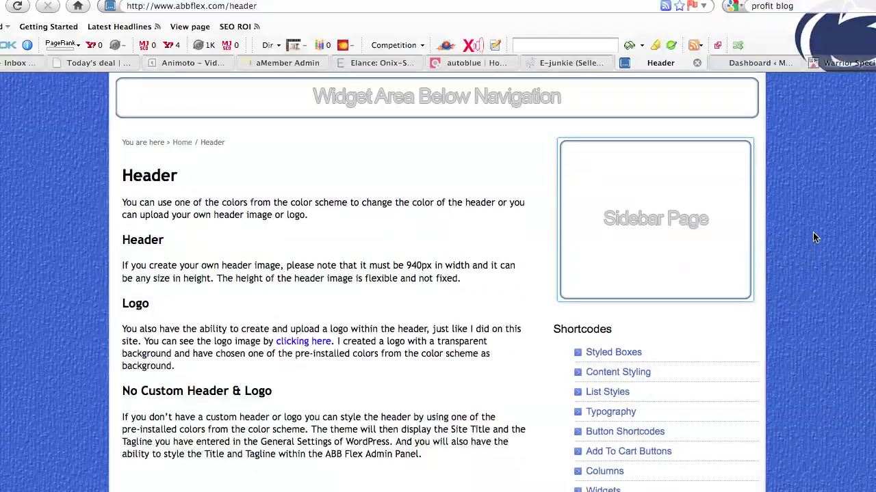
scroll(526, 292, "down", 1)
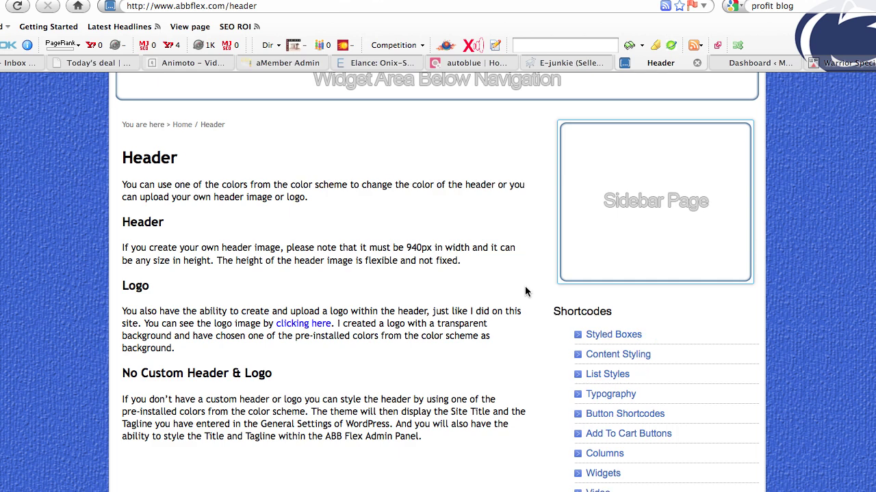
scroll(525, 292, "down", 1)
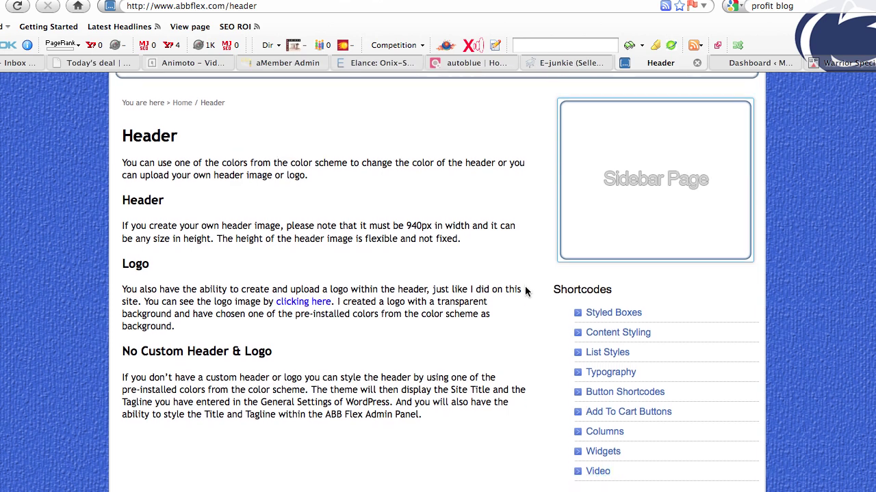
scroll(525, 292, "down", 1)
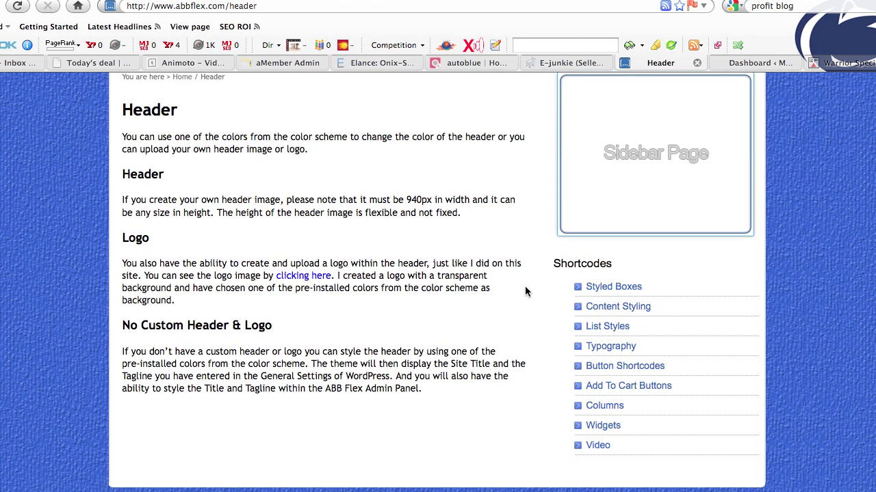
Step: View the site logo logo4.png in its own tab, then return to the Header page
left_click(300, 278)
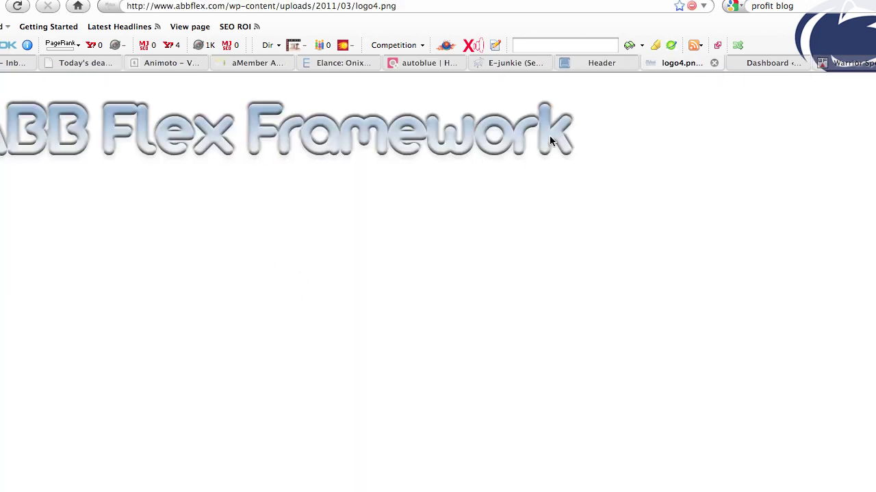
left_click(602, 63)
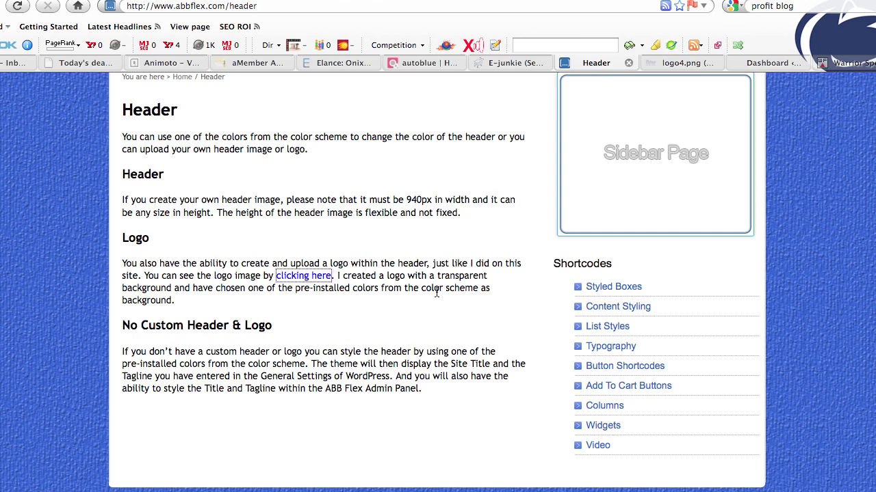
scroll(436, 292, "up", 5)
Step: Open Colors > Backgrounds and browse the Background 1 to Background 14 texture swatches
mouse_move(186, 301)
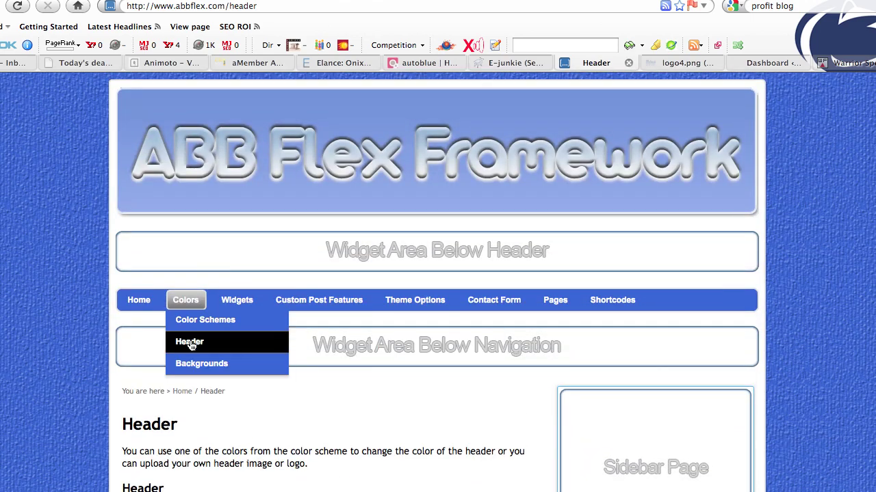
left_click(195, 366)
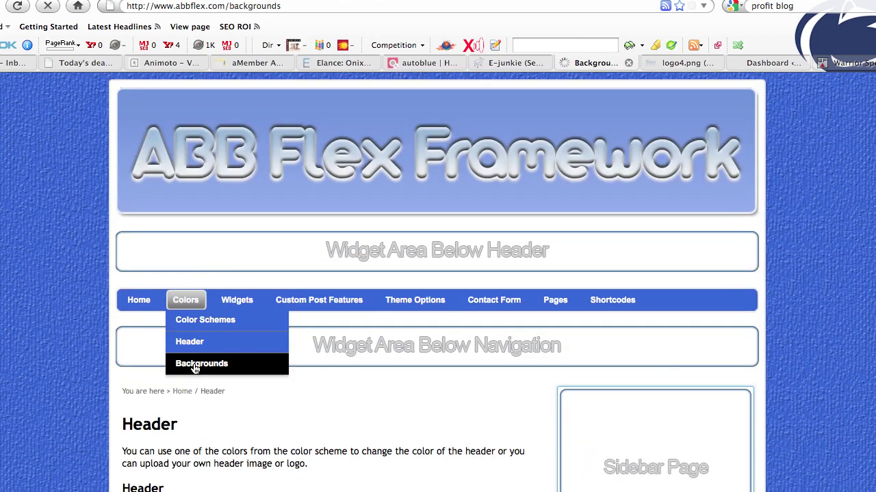
scroll(452, 345, "down", 1)
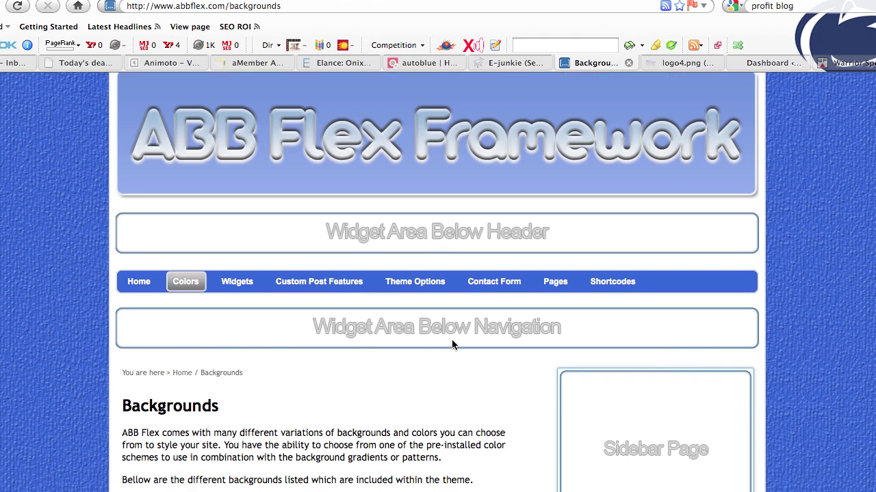
scroll(475, 338, "down", 10)
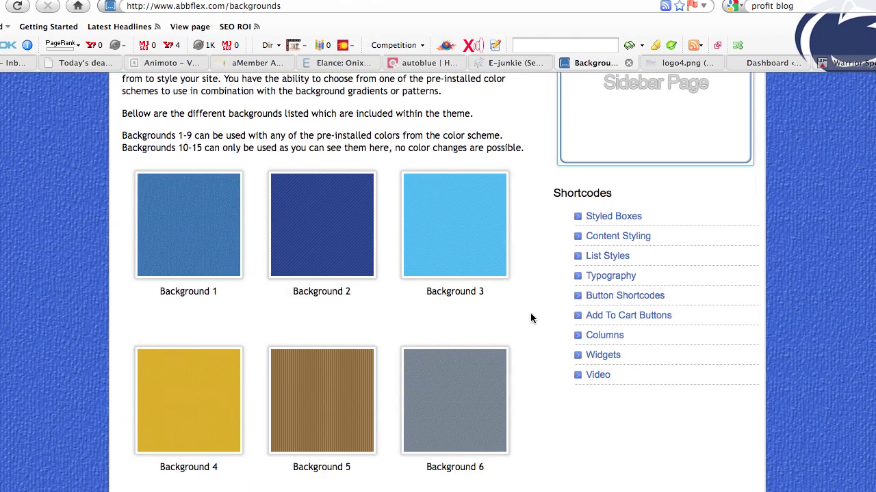
scroll(531, 316, "down", 5)
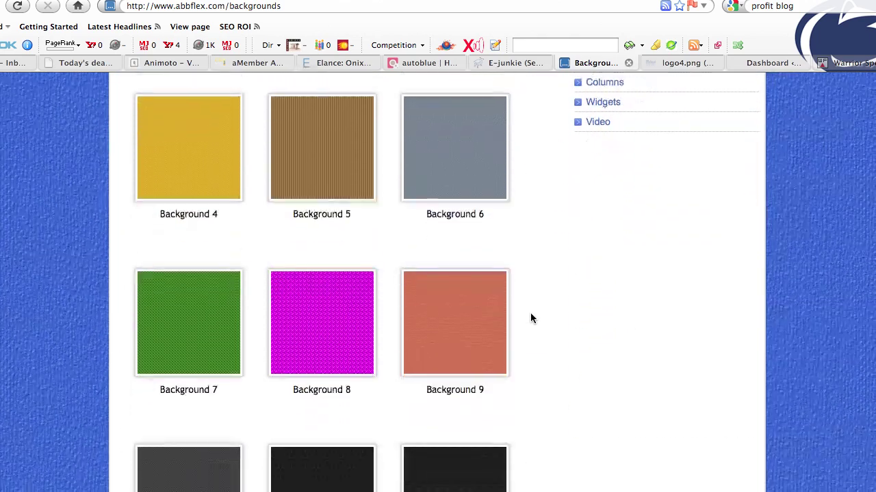
scroll(531, 318, "down", 6)
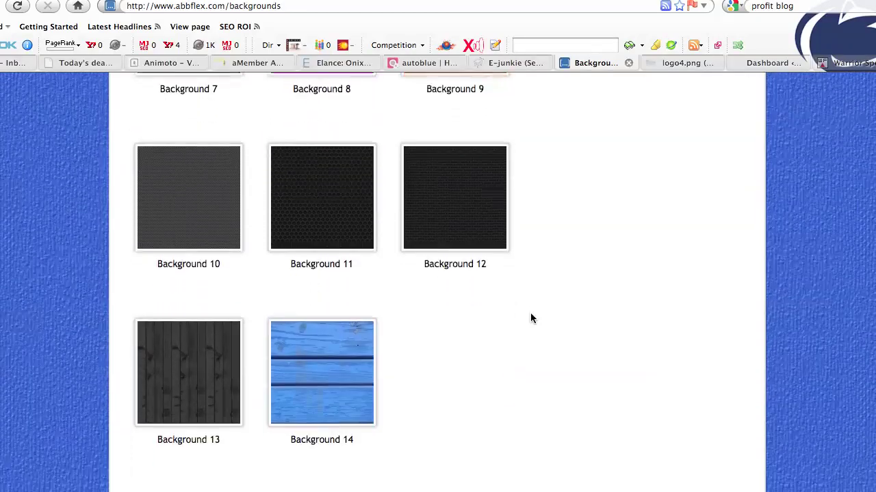
scroll(532, 319, "up", 8)
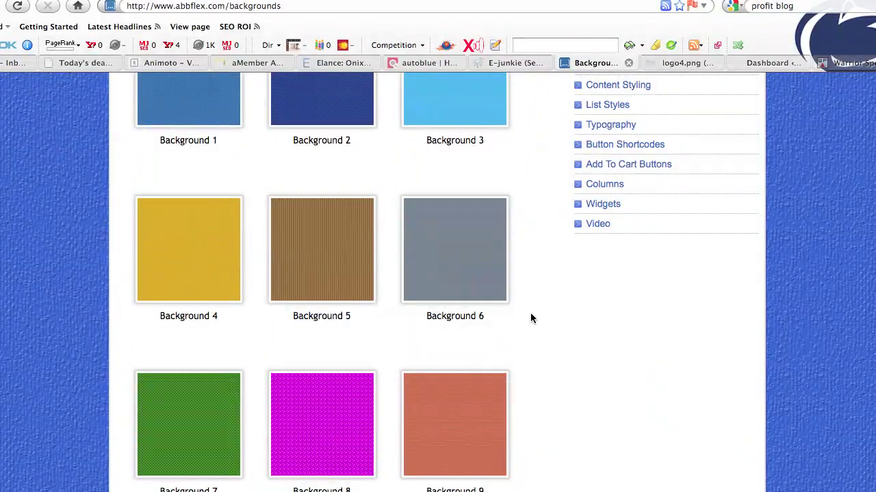
scroll(530, 316, "up", 10)
Step: Open Widgets > Custom Widgets and scroll to the list of 7 custom widgets
mouse_move(229, 312)
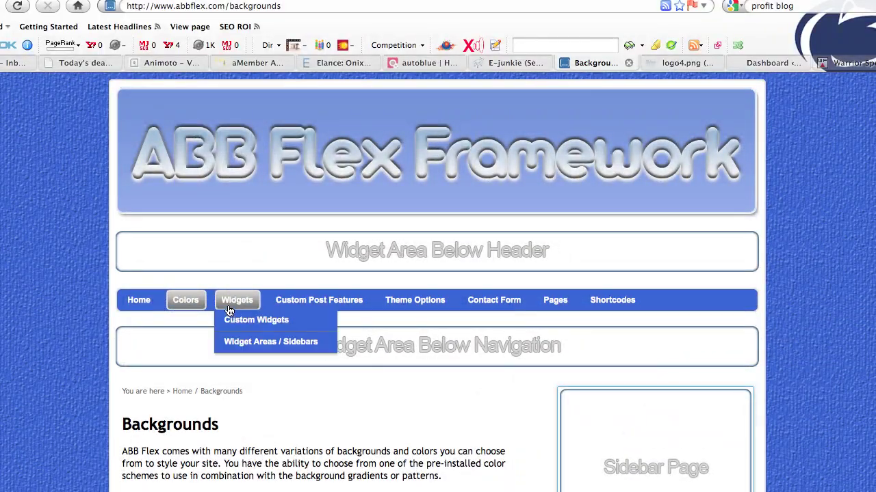
left_click(261, 326)
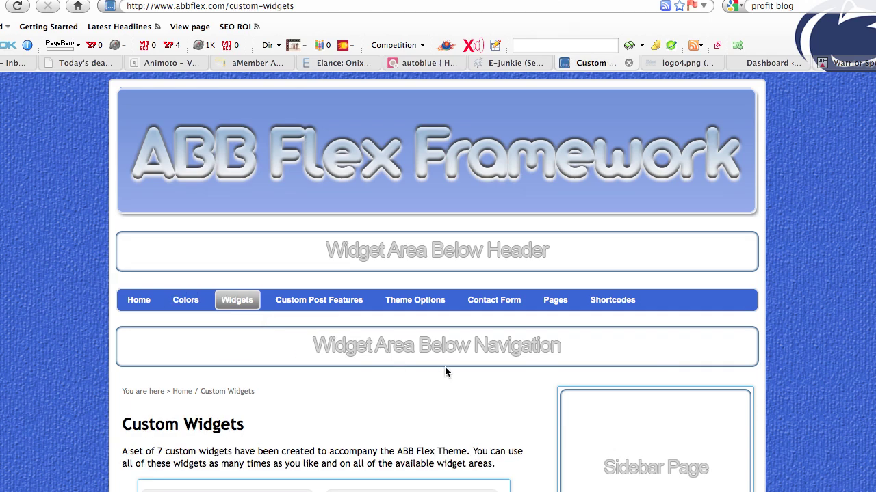
scroll(482, 371, "down", 6)
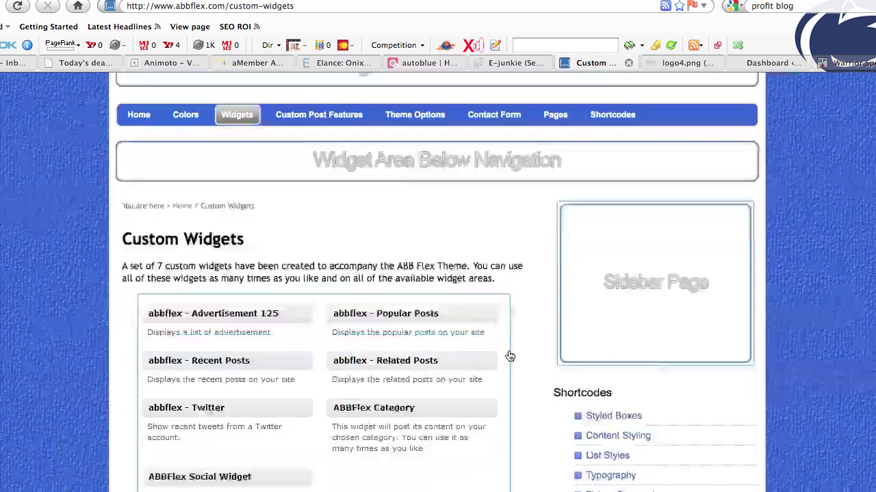
scroll(510, 357, "down", 1)
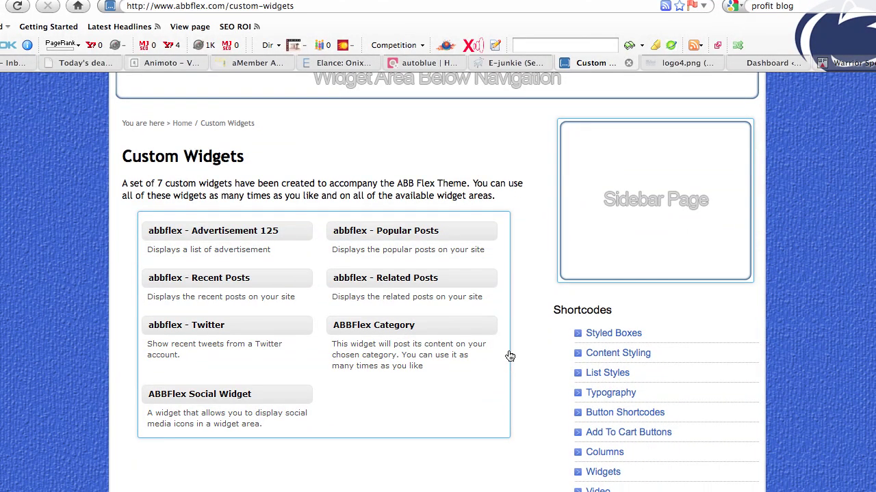
scroll(510, 357, "down", 1)
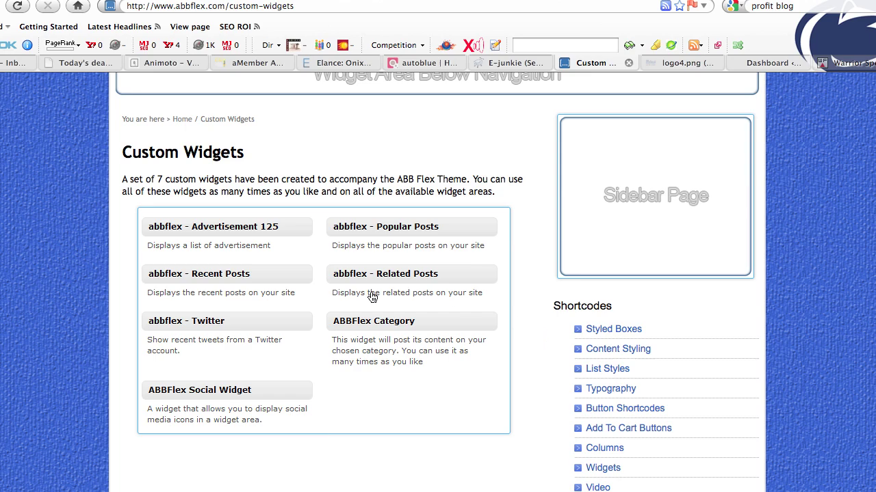
scroll(533, 362, "up", 5)
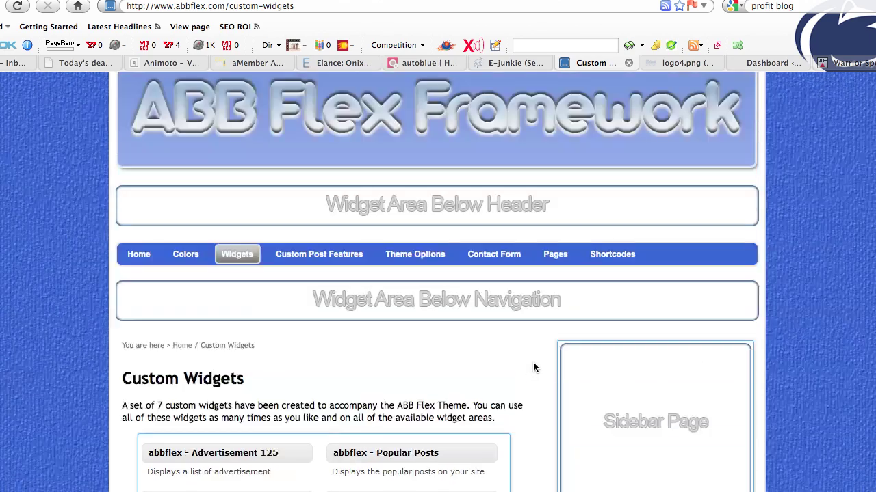
Step: Open Widgets > Widget Areas / Sidebars, skim it, and switch to the WordPress Dashboard tab
mouse_move(235, 280)
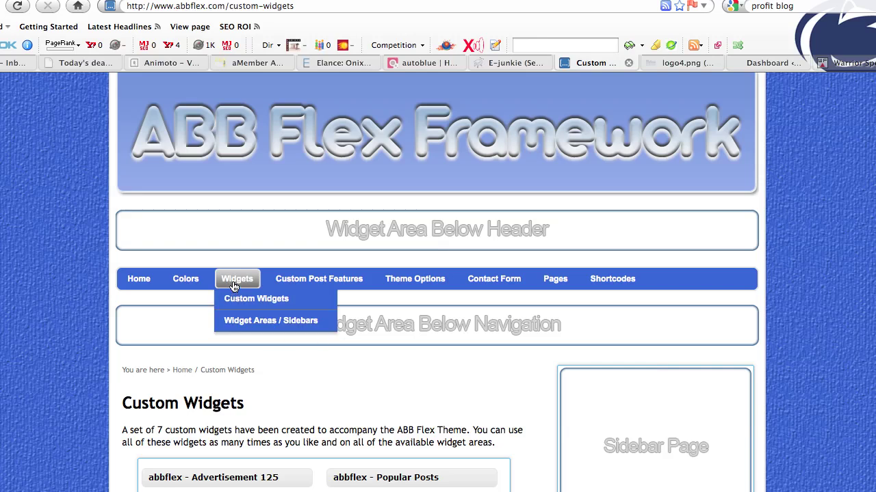
left_click(271, 326)
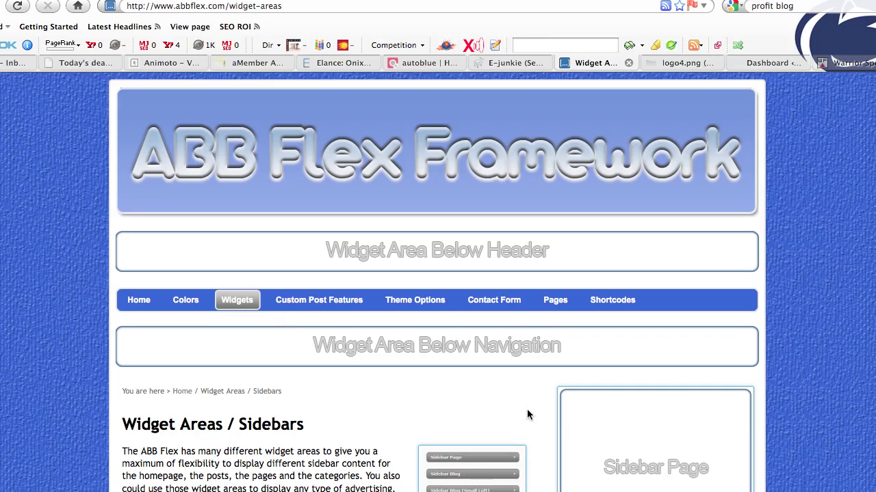
scroll(534, 409, "down", 2)
scroll(533, 409, "down", 5)
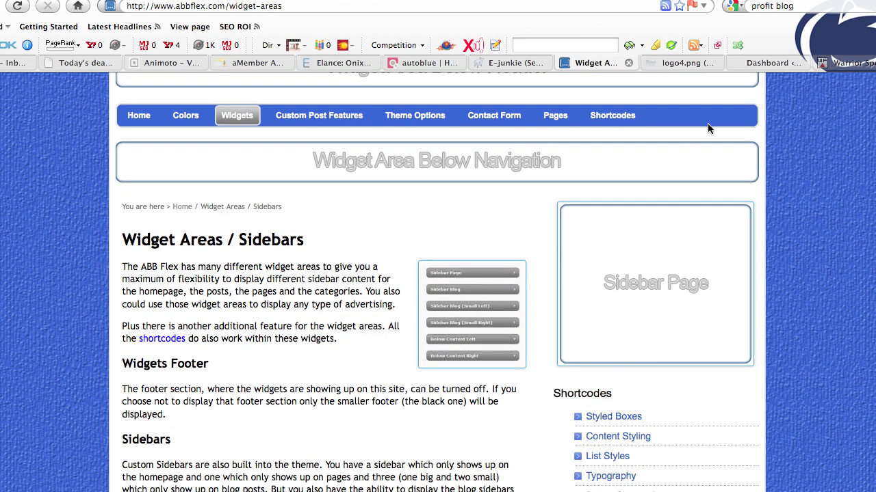
left_click(768, 65)
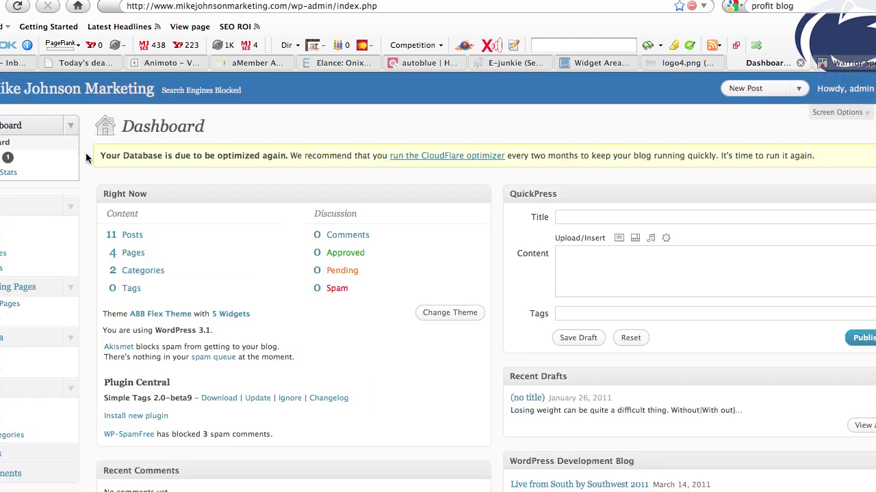
Step: Scroll the WordPress Dashboard down to the ABB Flex sidebar entry and ABB Flex News panel
scroll(88, 189, "down", 2)
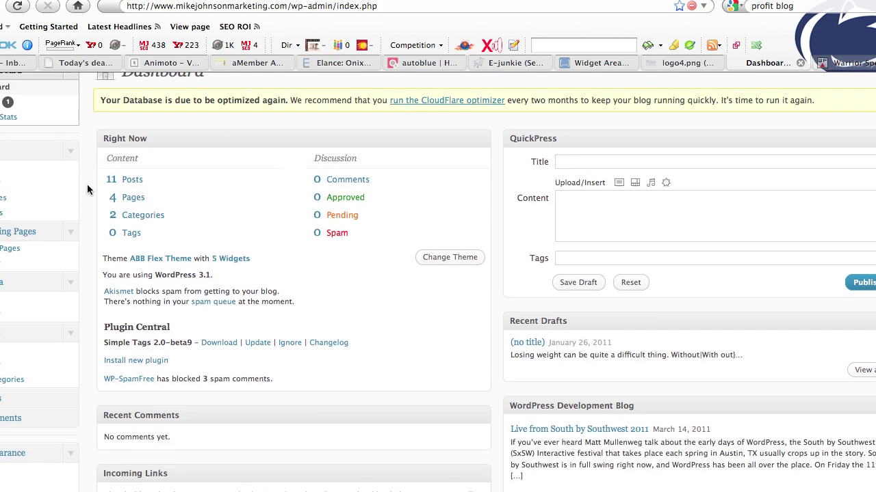
scroll(88, 189, "down", 8)
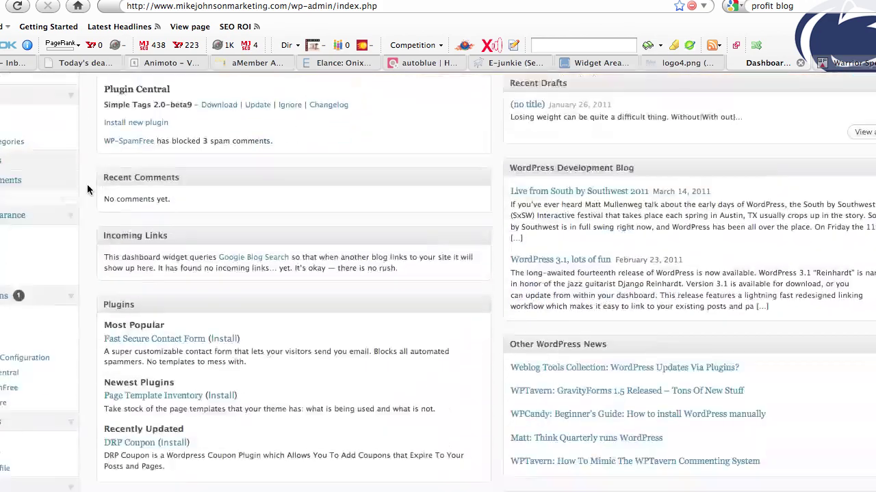
scroll(87, 189, "down", 3)
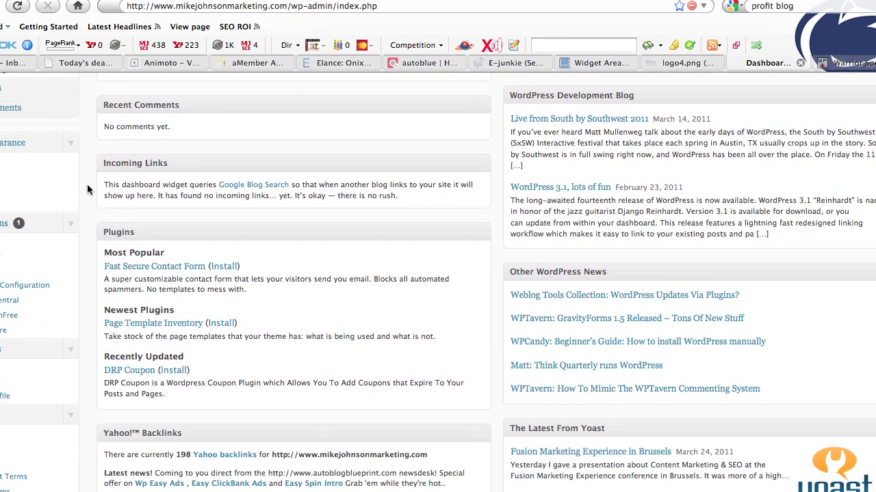
scroll(88, 189, "down", 15)
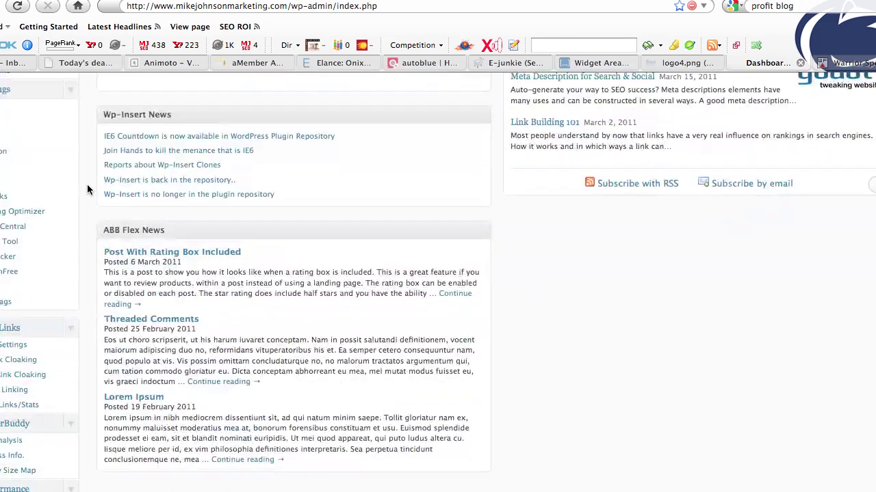
scroll(87, 189, "down", 12)
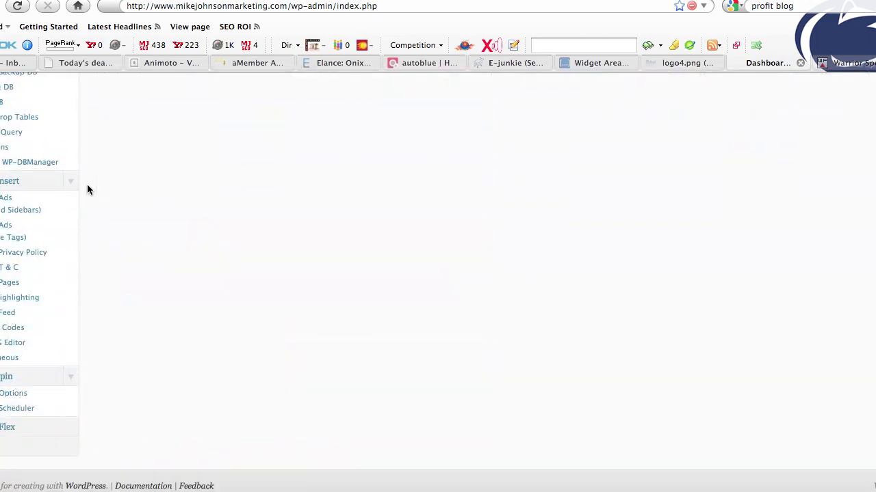
Step: Open ABB Flex Theme Options and review Main Layout, Custom Favicon, Copyright and Tracking Code settings
left_click(9, 431)
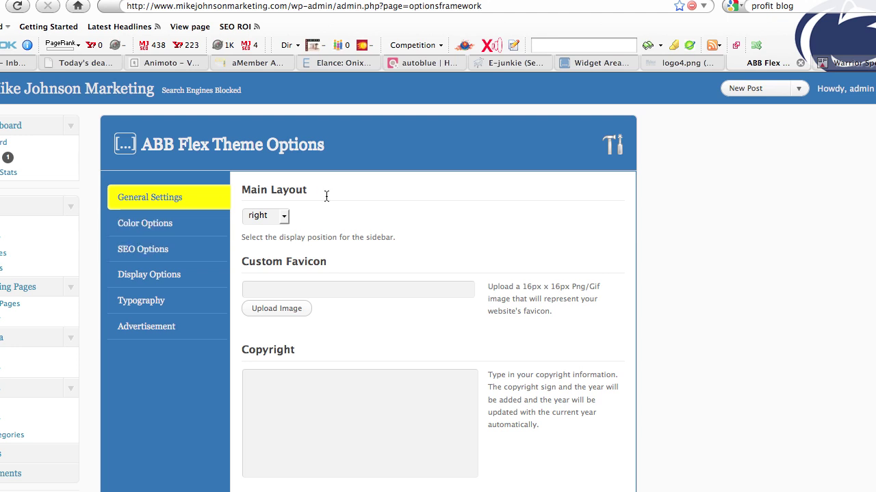
scroll(359, 194, "down", 1)
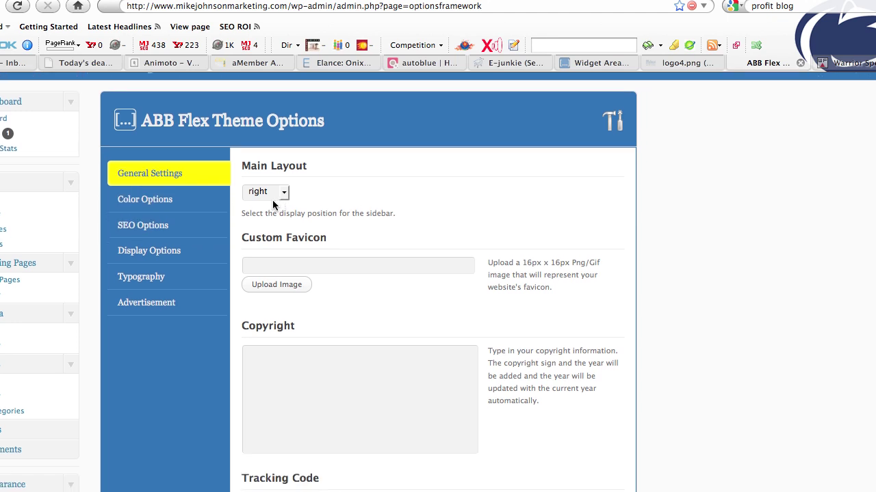
scroll(432, 245, "down", 3)
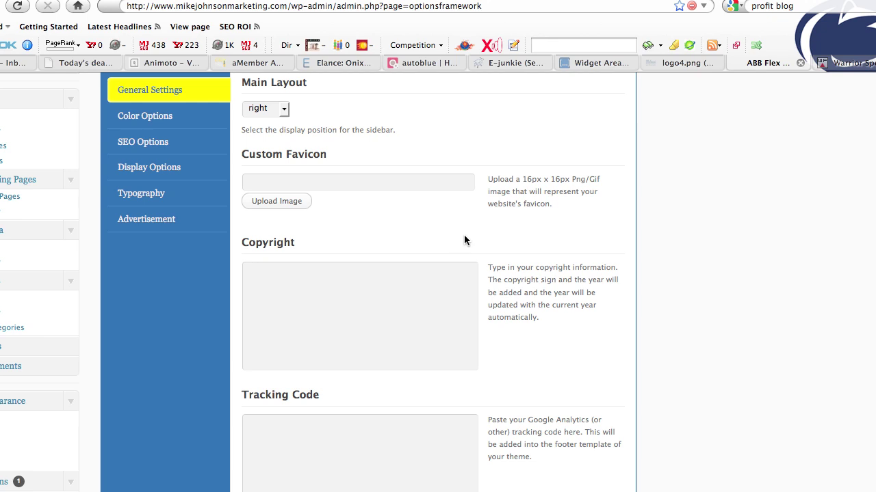
scroll(464, 235, "down", 3)
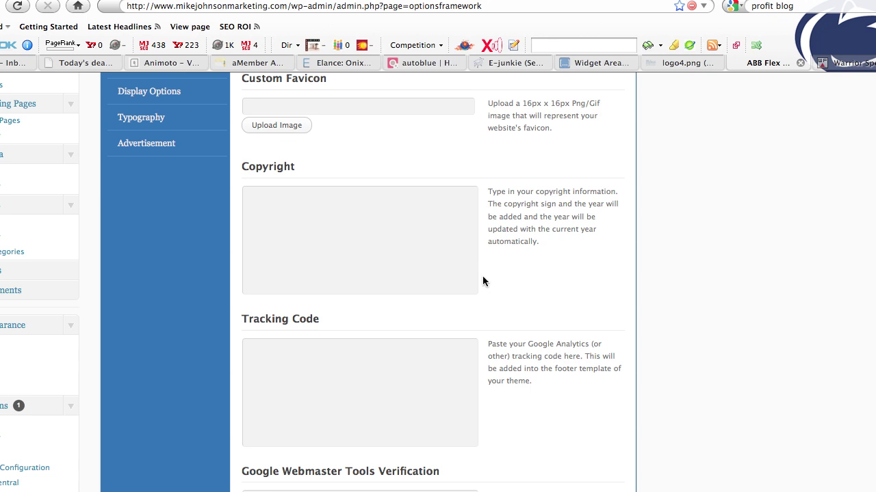
scroll(483, 277, "up", 6)
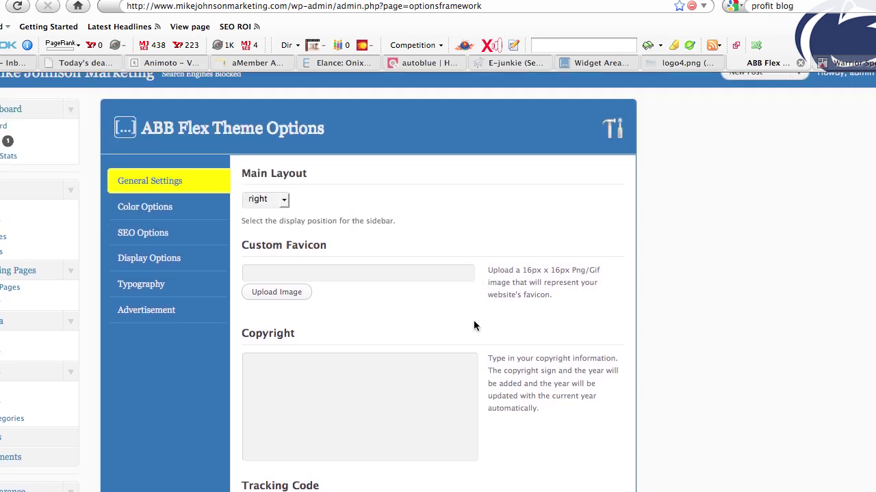
scroll(475, 325, "down", 5)
scroll(475, 325, "down", 10)
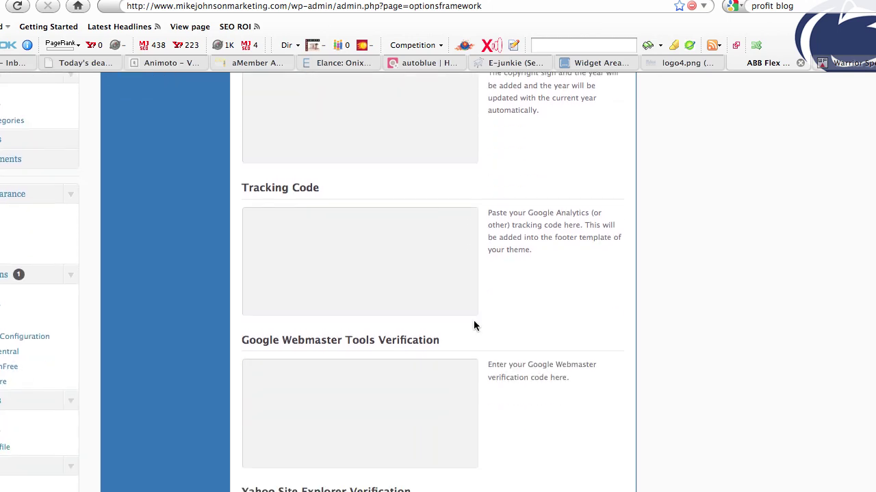
scroll(474, 322, "down", 1)
scroll(474, 323, "up", 10)
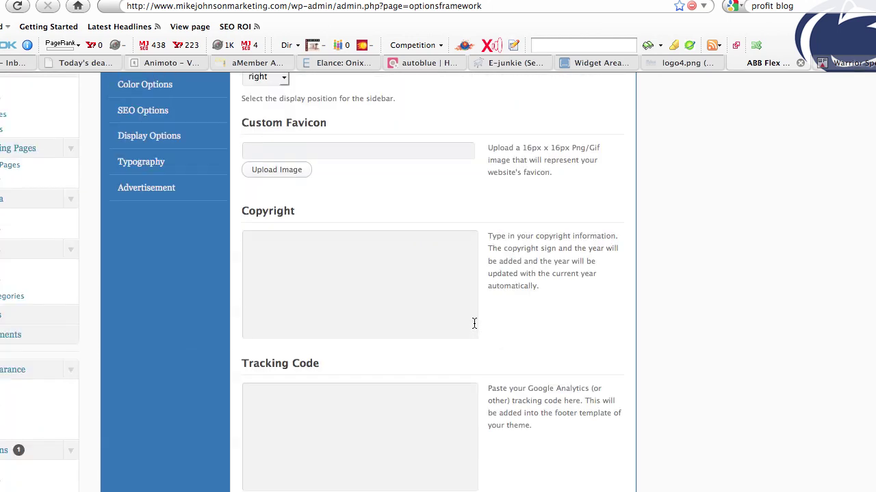
scroll(474, 323, "up", 3)
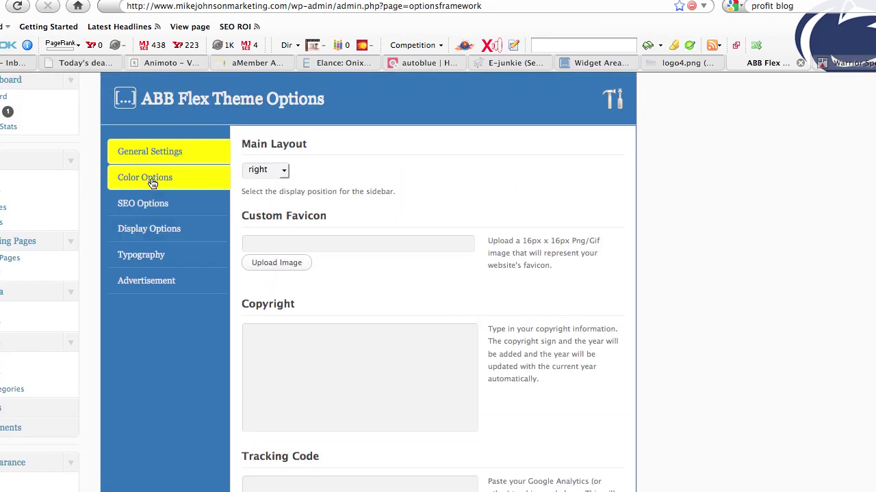
Step: Show Color Options, check the Header Background choices leaving it blue, and review the remaining settings
left_click(125, 180)
scroll(474, 229, "down", 2)
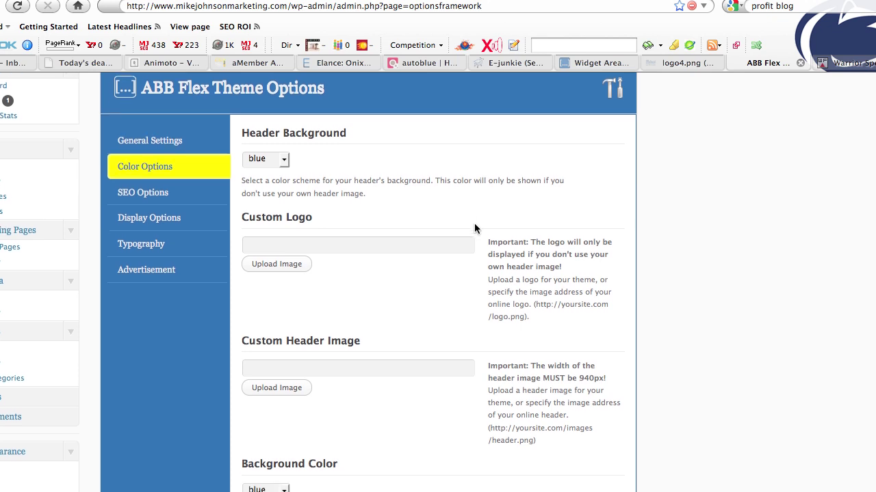
left_click(283, 123)
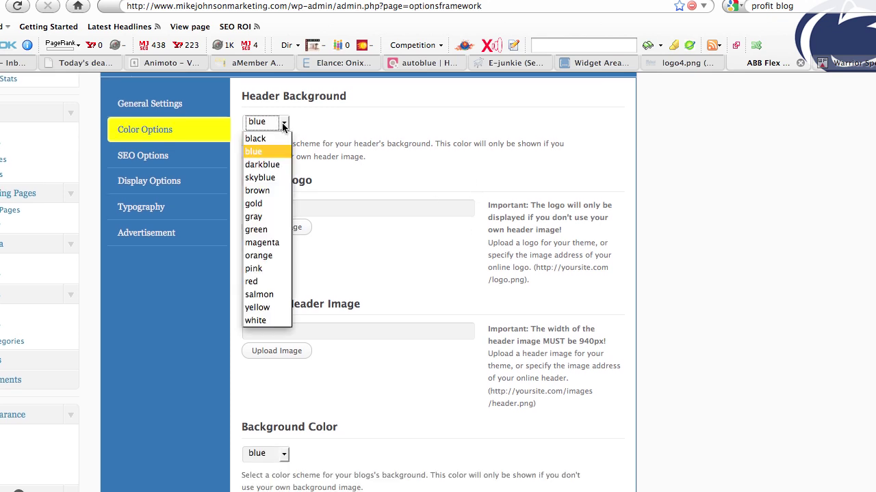
left_click(355, 126)
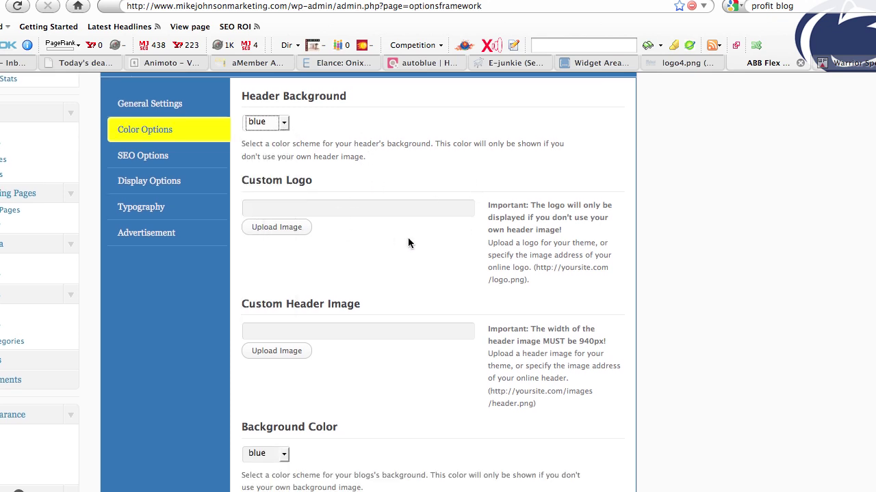
scroll(408, 243, "down", 2)
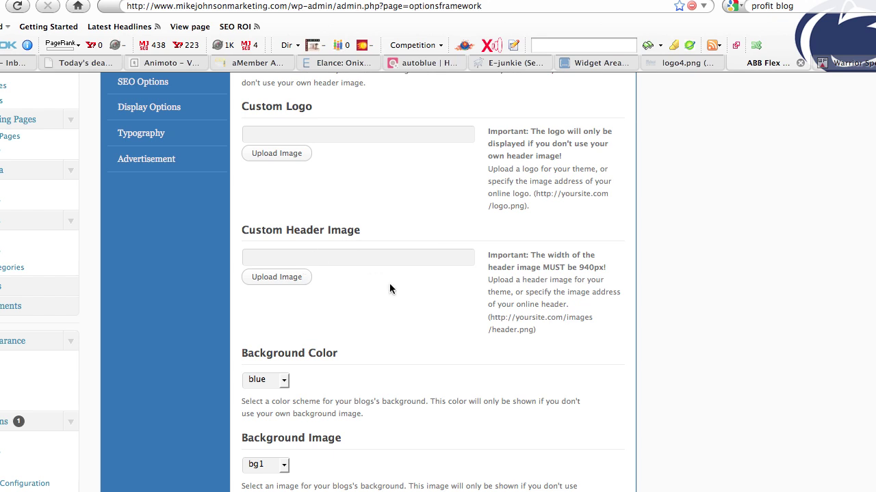
scroll(390, 283, "down", 4)
scroll(439, 277, "down", 1)
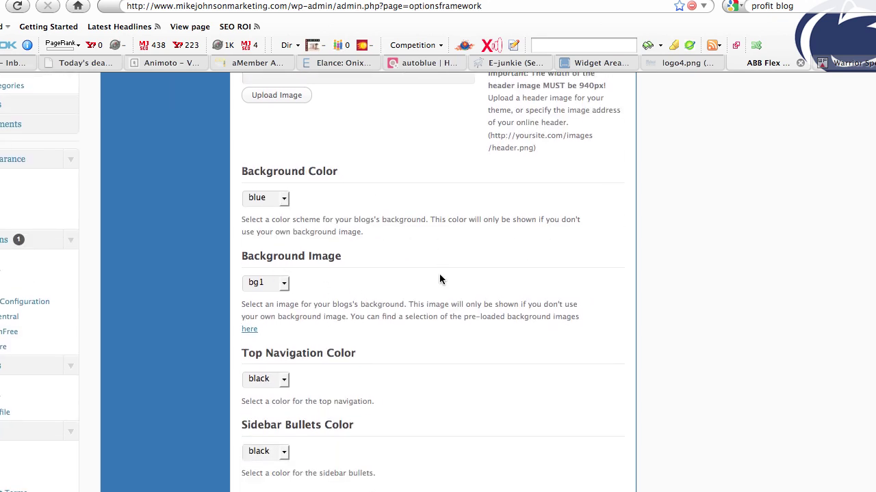
scroll(410, 250, "down", 3)
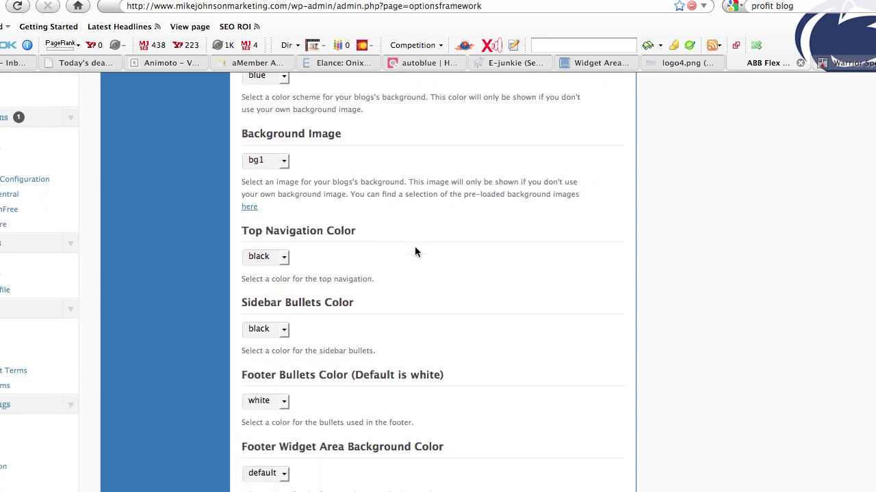
scroll(416, 248, "down", 3)
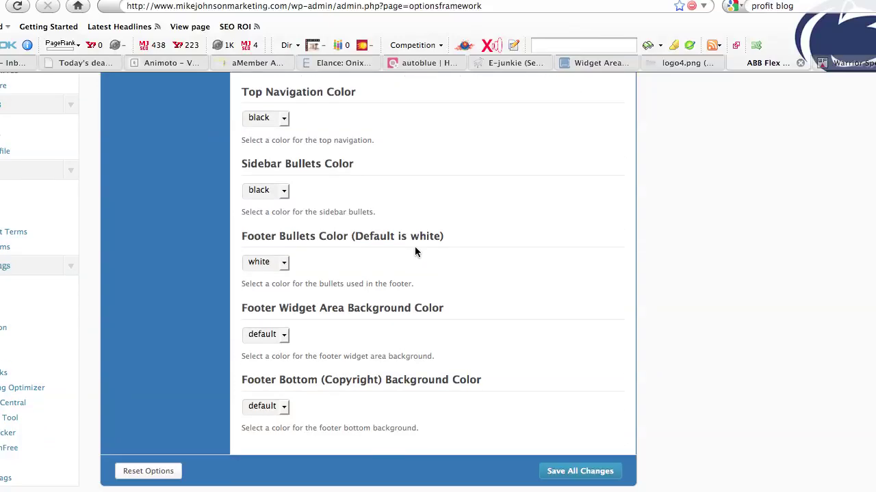
scroll(415, 251, "up", 10)
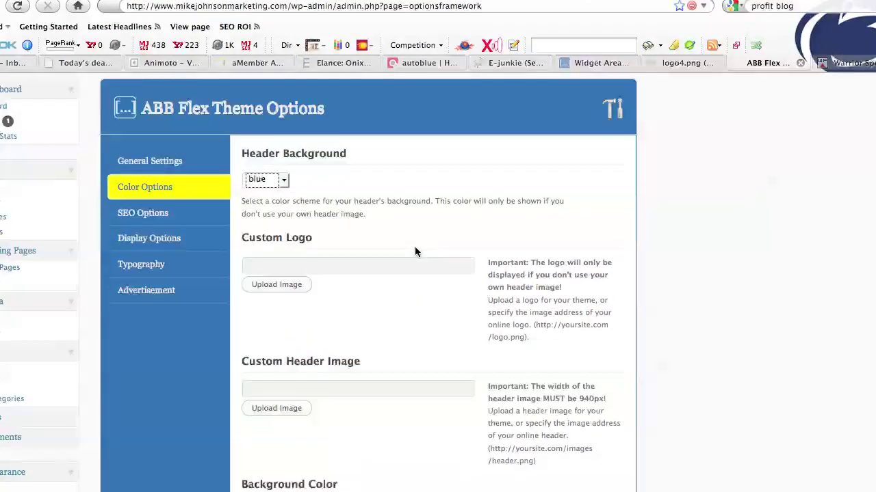
scroll(414, 252, "up", 1)
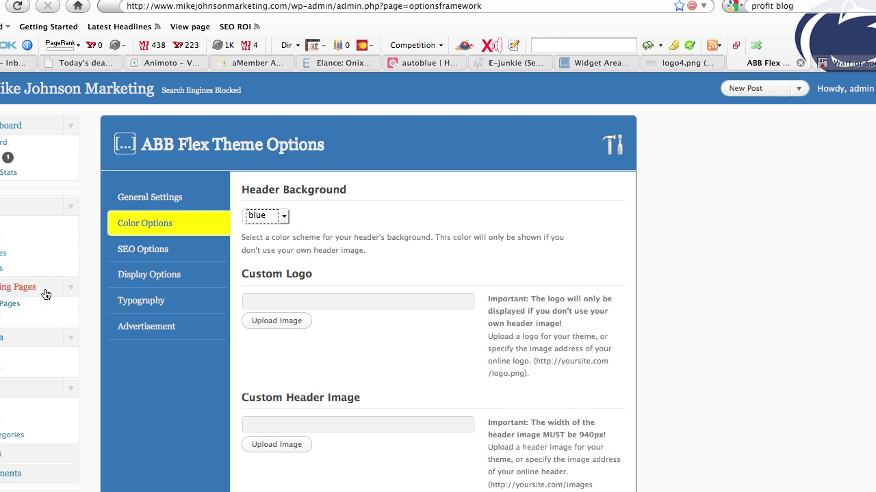
Step: Add a new landing page and look over its Rating box and Custom Landing Page Style options
left_click(7, 323)
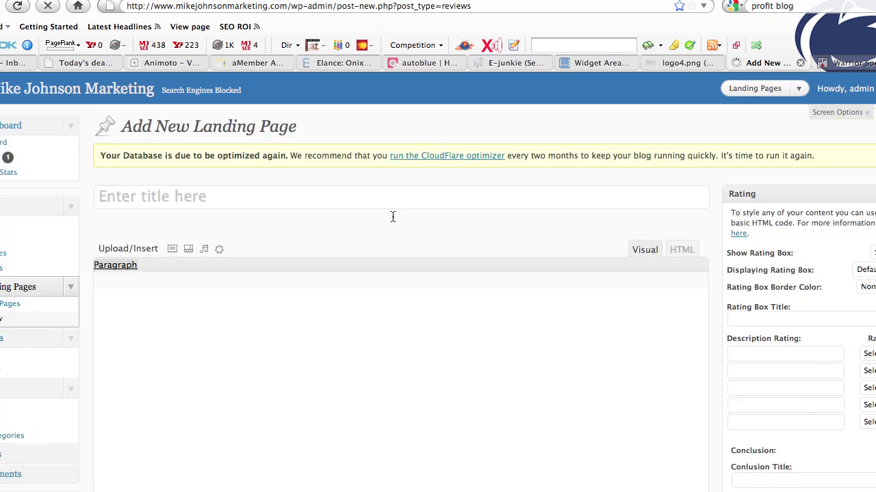
scroll(383, 229, "down", 3)
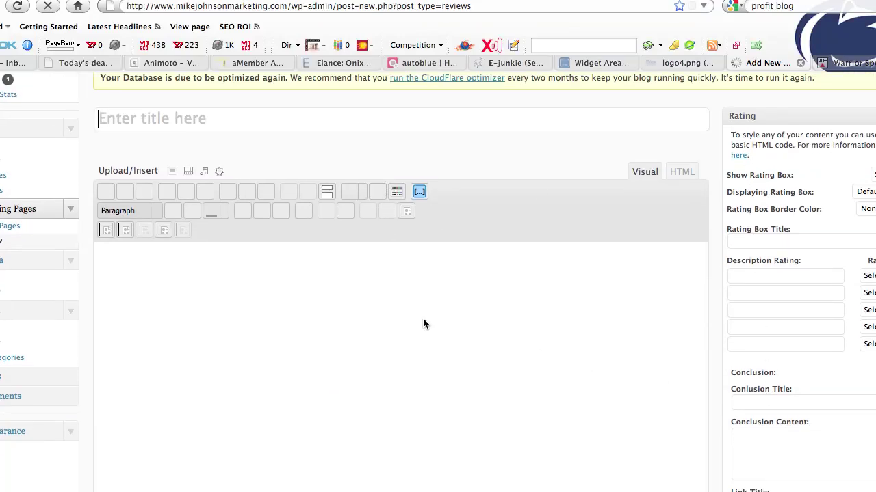
scroll(414, 318, "down", 8)
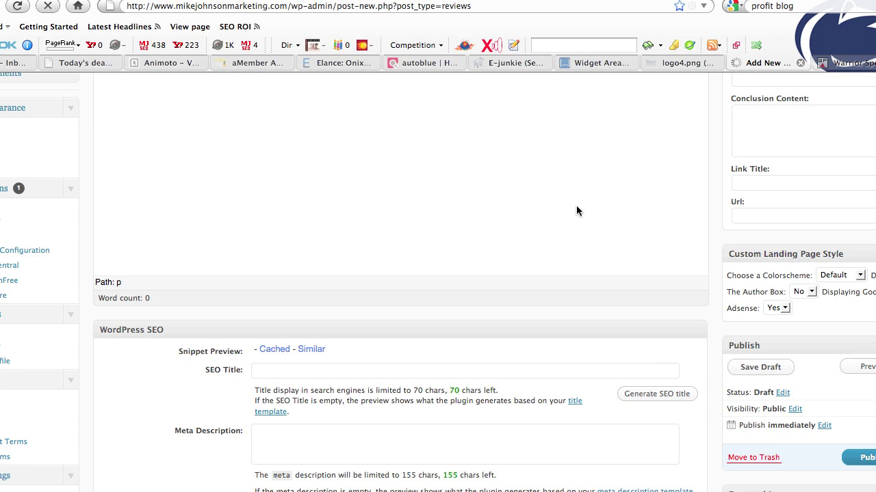
scroll(576, 206, "down", 3)
scroll(576, 205, "up", 10)
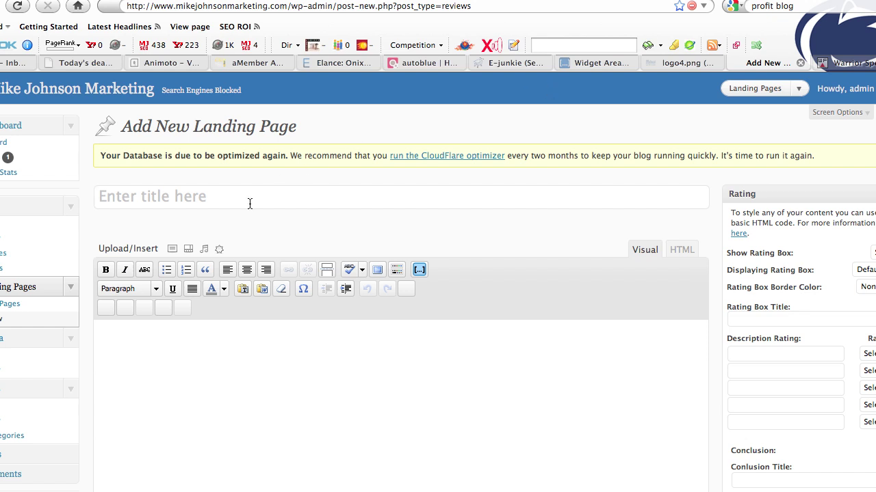
scroll(78, 371, "down", 2)
scroll(76, 368, "down", 4)
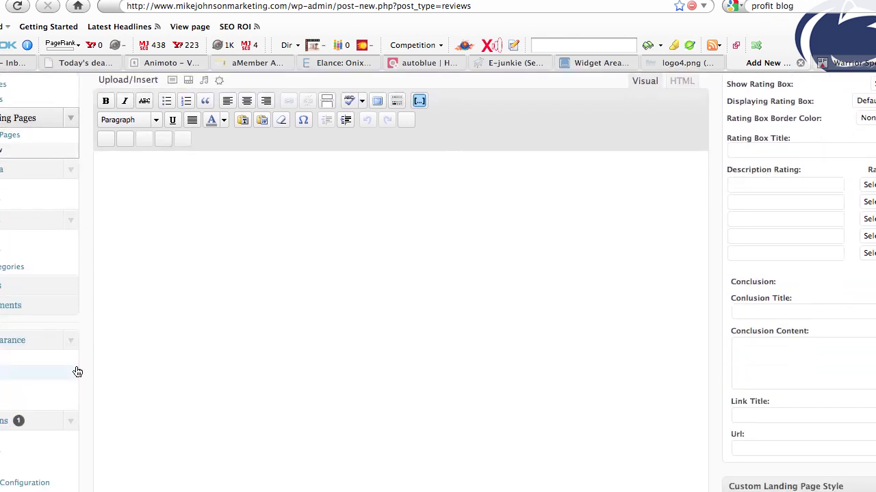
Step: Open the Widgets admin page and scroll through the theme widget areas, including Below Header
left_click(16, 378)
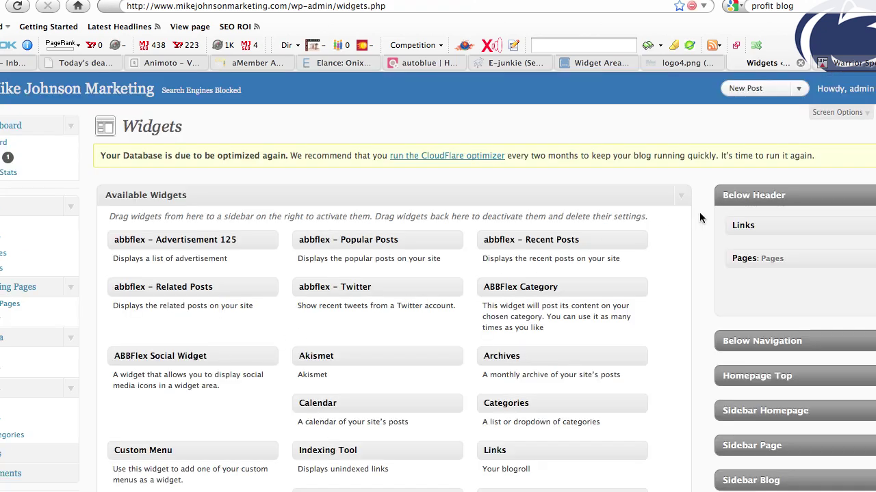
scroll(699, 213, "down", 1)
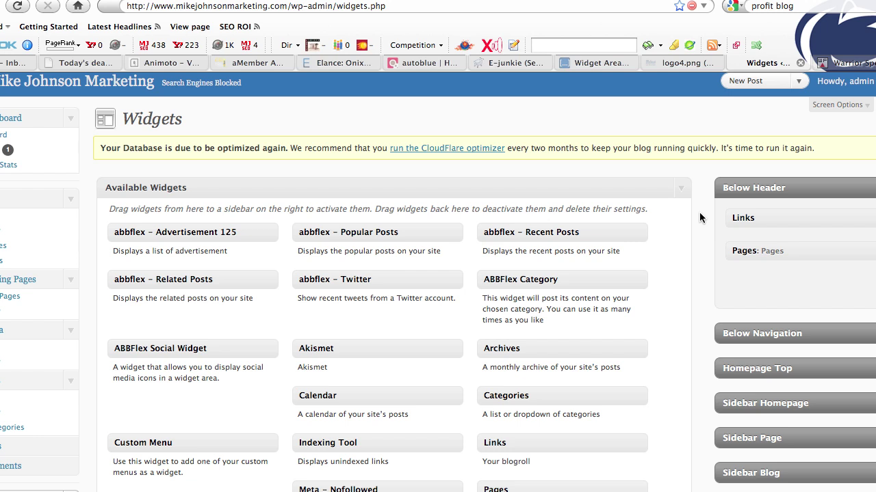
scroll(699, 214, "down", 1)
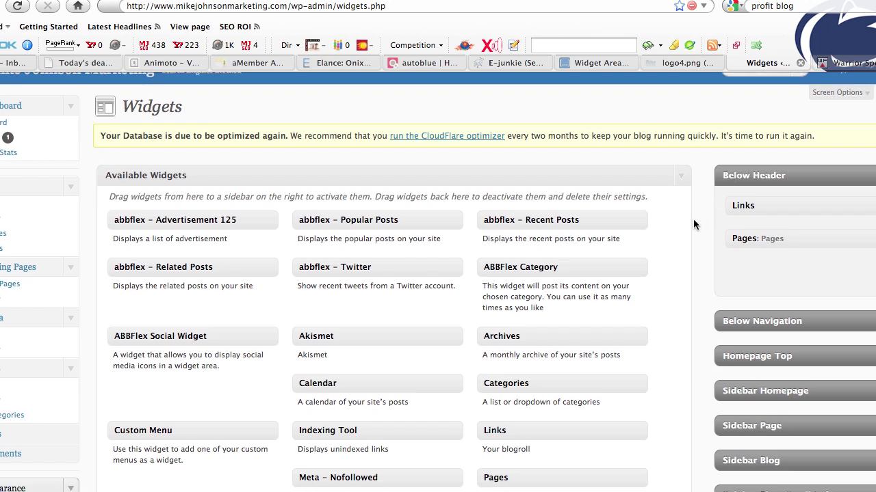
scroll(694, 224, "down", 5)
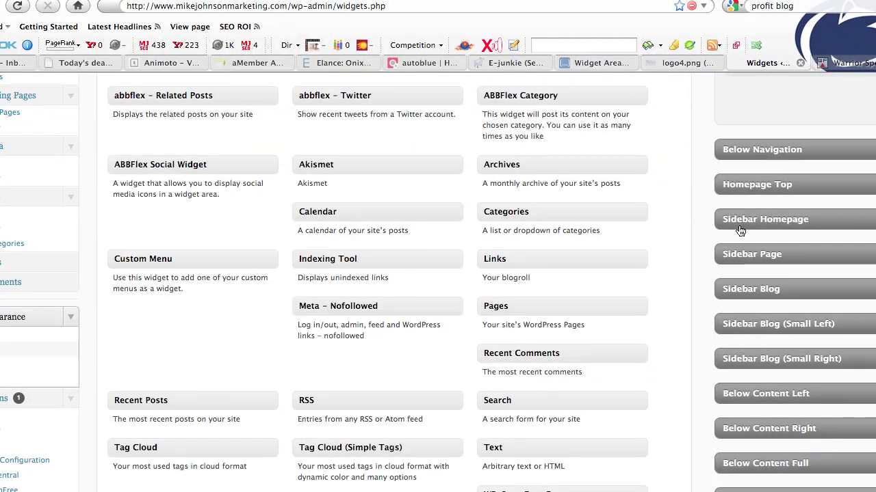
scroll(696, 249, "down", 2)
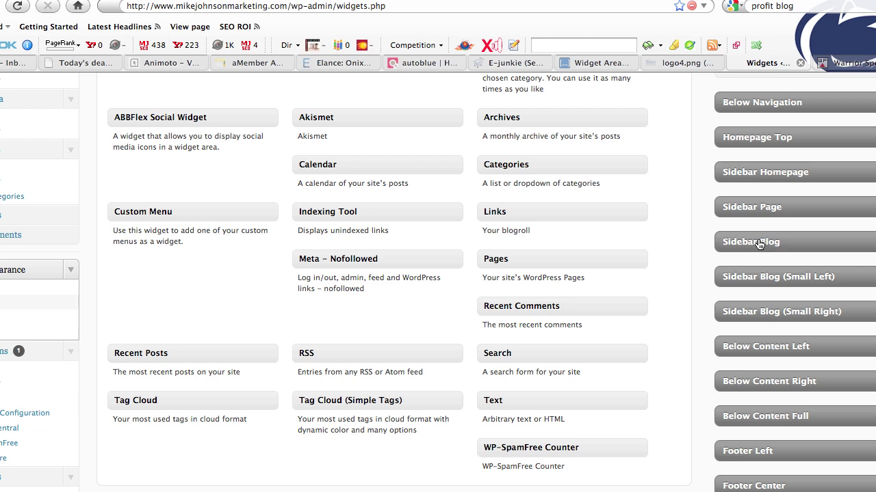
scroll(691, 257, "down", 4)
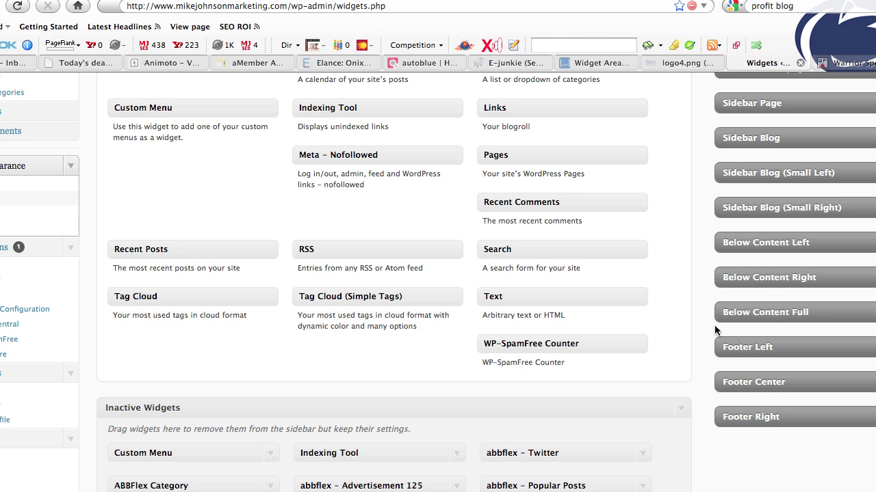
scroll(698, 329, "down", 2)
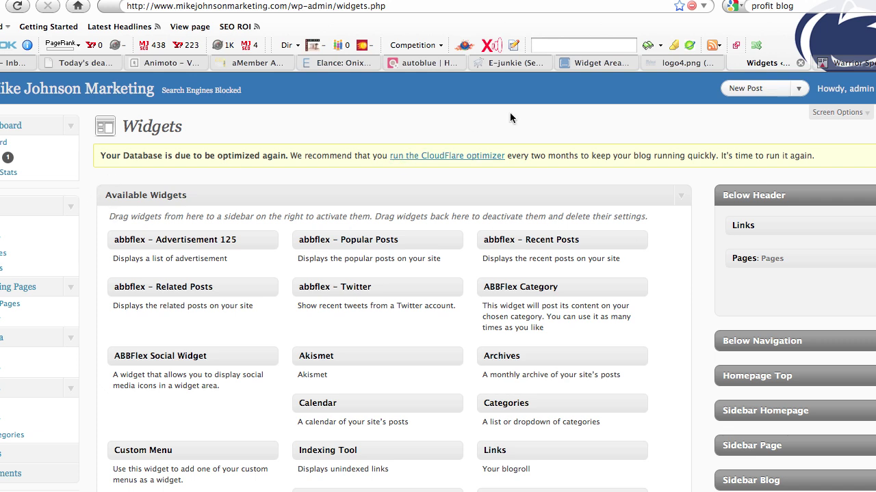
Step: Return to the Widget Areas page and scroll through it
left_click(600, 63)
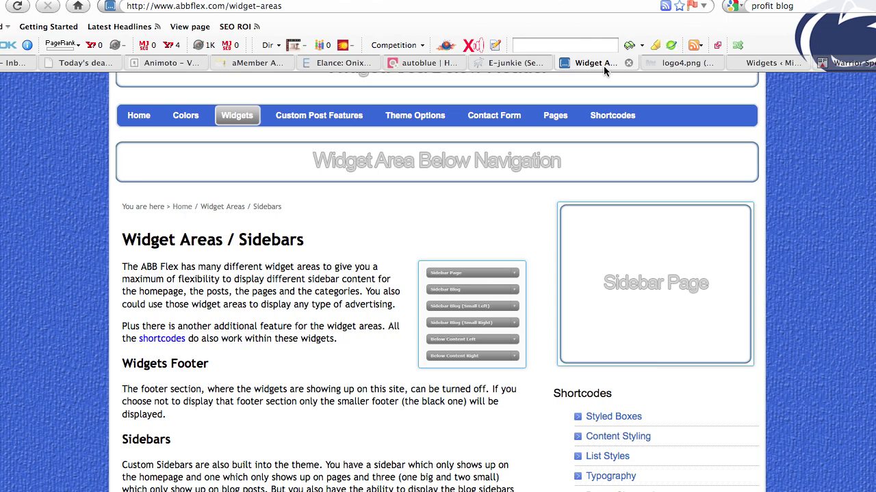
scroll(246, 258, "up", 1)
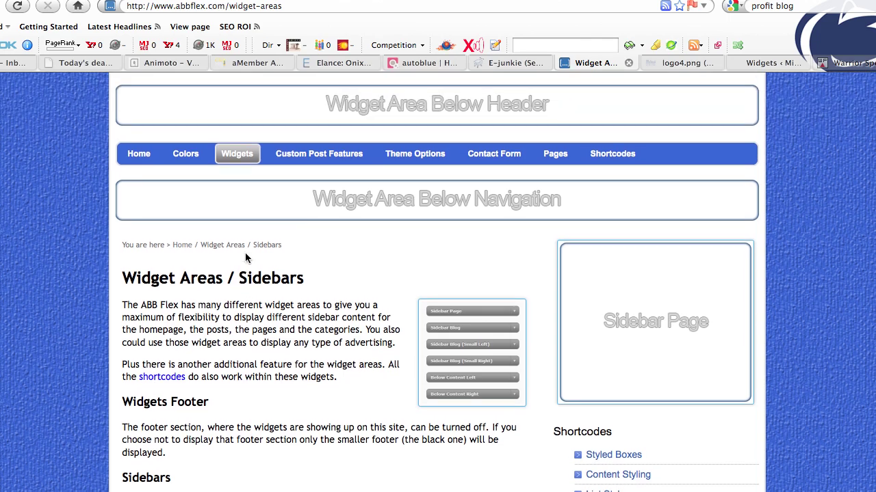
scroll(245, 257, "down", 3)
scroll(246, 257, "down", 6)
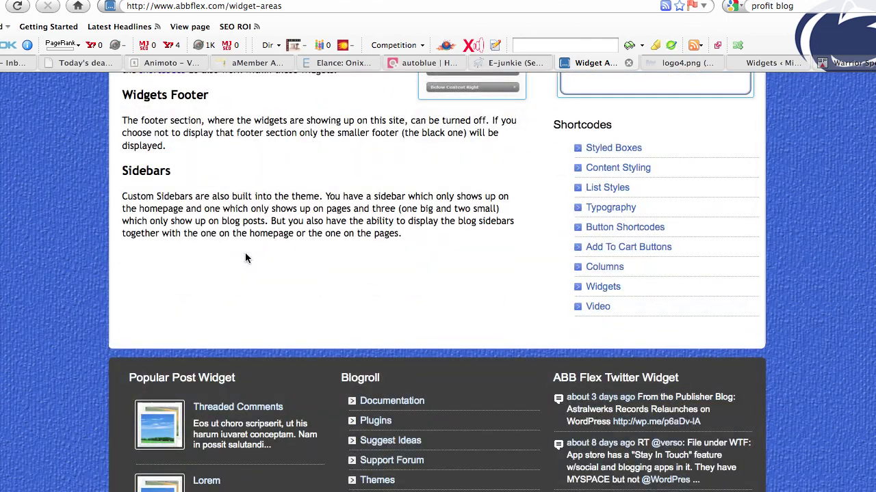
scroll(246, 256, "up", 5)
scroll(245, 256, "up", 6)
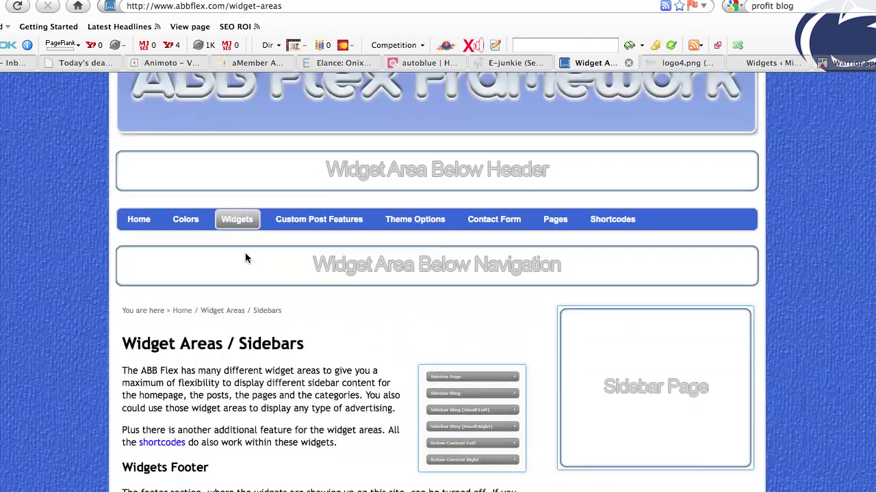
Step: Browse the Custom Post Features page, then go to Theme Options > Typography
left_click(316, 225)
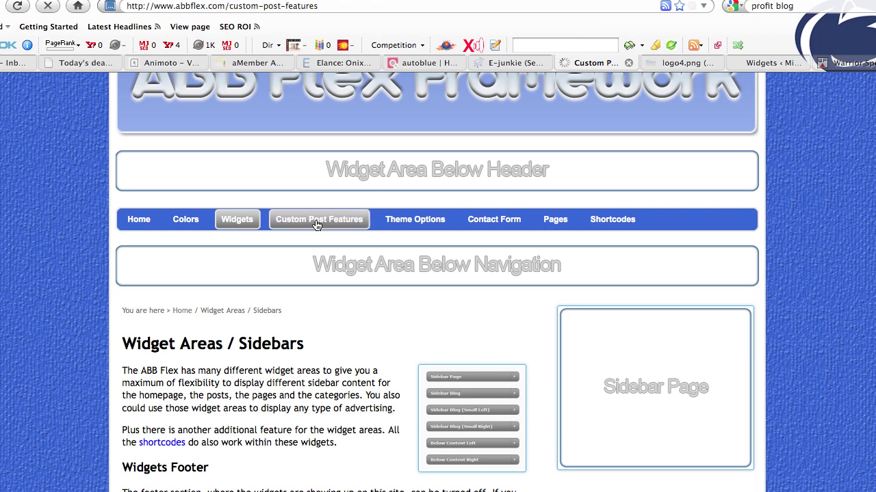
scroll(491, 387, "down", 5)
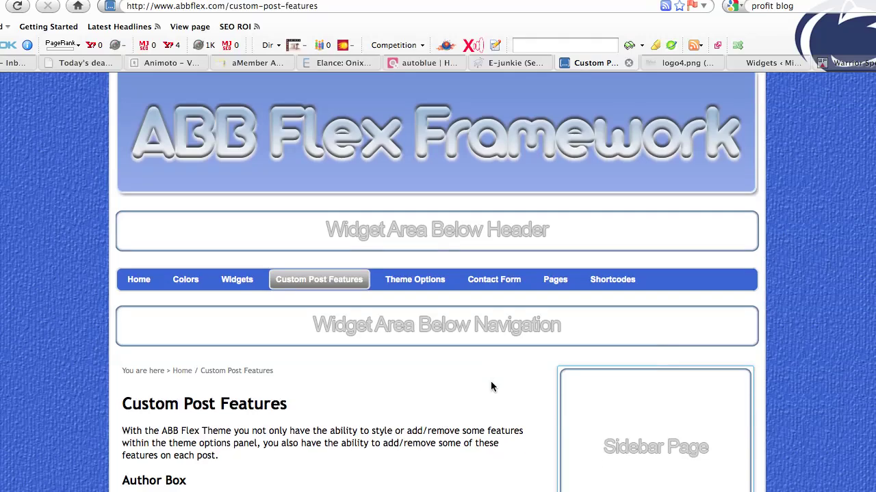
scroll(498, 380, "down", 2)
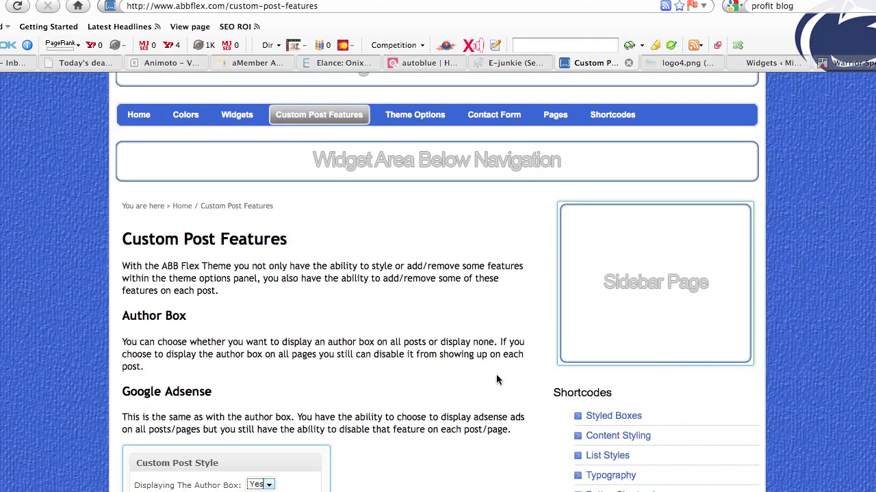
scroll(497, 314, "down", 4)
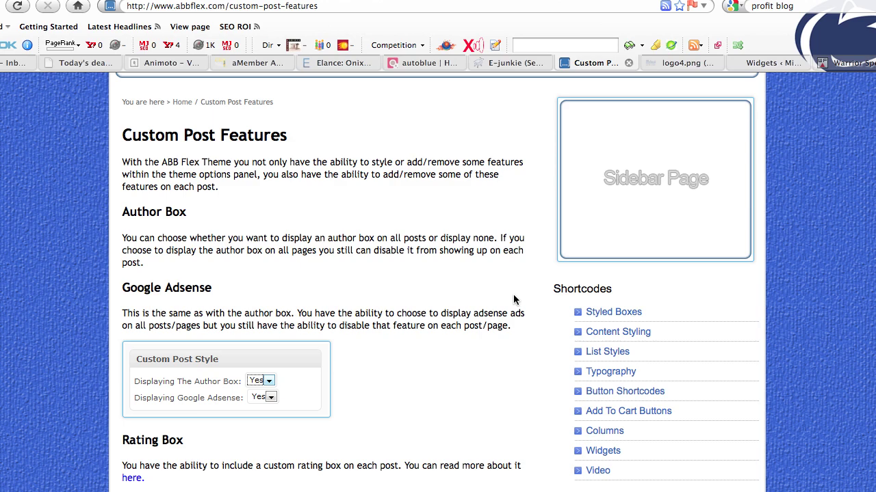
scroll(514, 299, "down", 1)
scroll(513, 295, "down", 2)
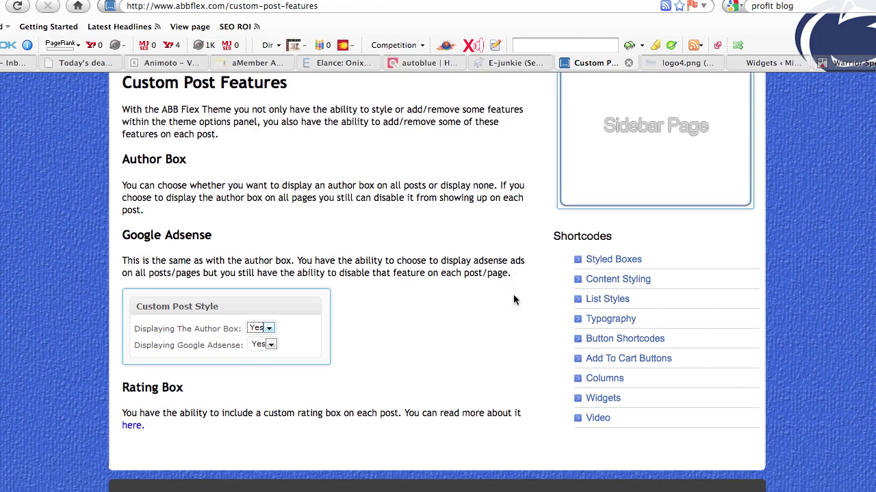
scroll(465, 305, "up", 9)
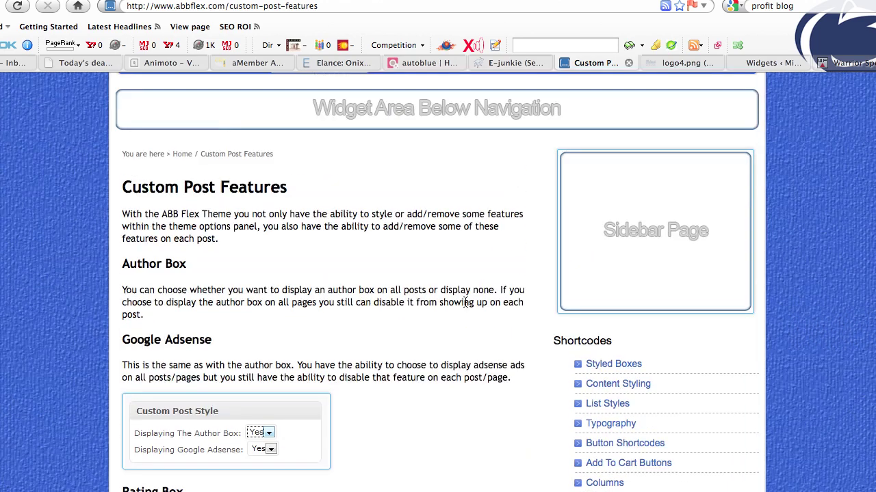
mouse_move(419, 182)
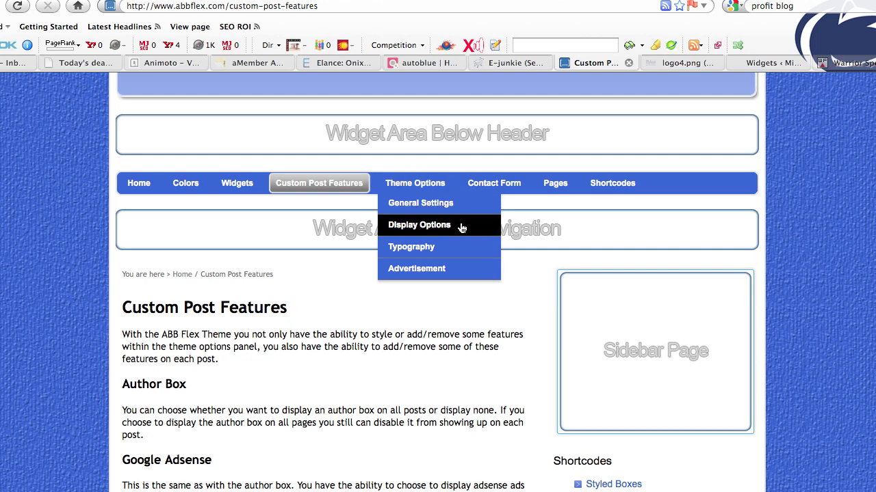
left_click(430, 250)
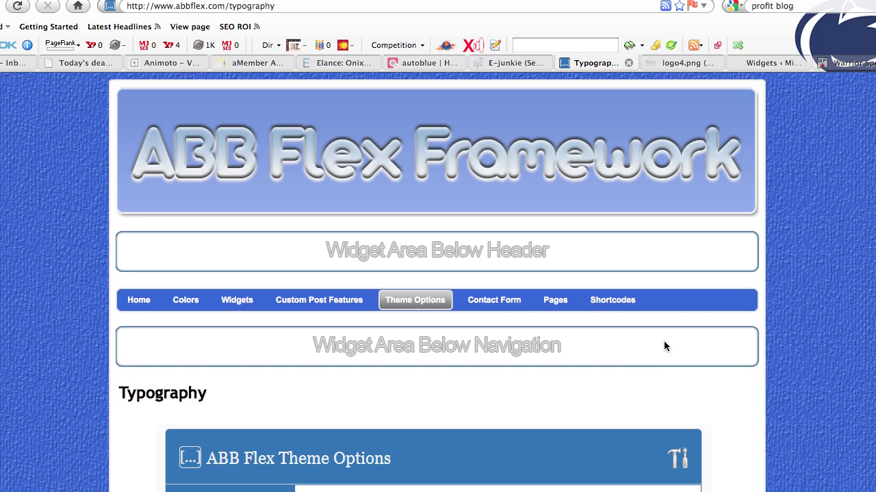
scroll(663, 347, "down", 5)
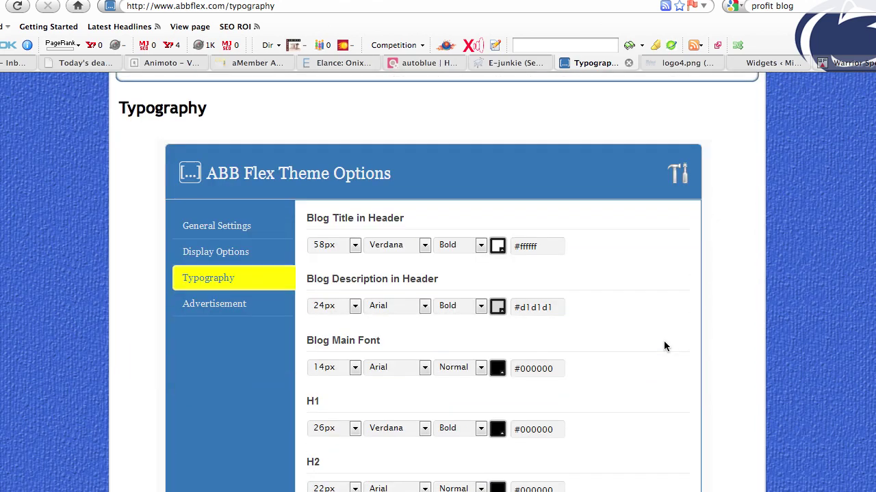
scroll(664, 347, "down", 1)
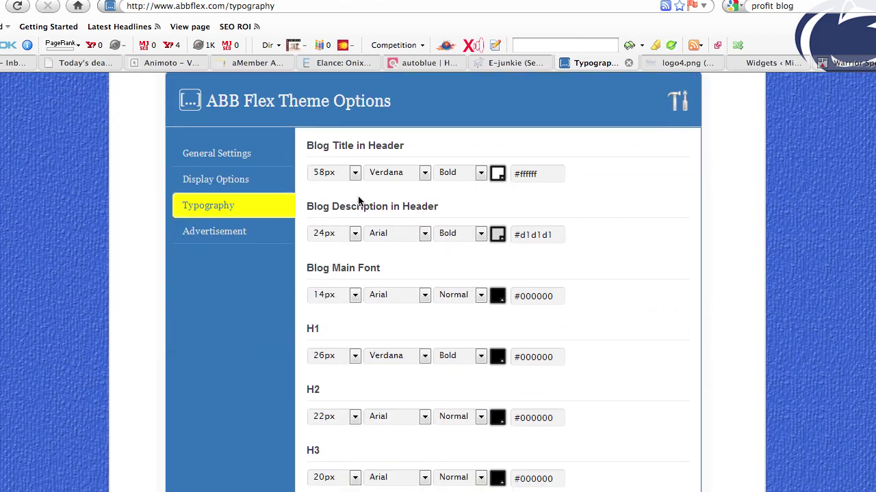
scroll(635, 281, "down", 3)
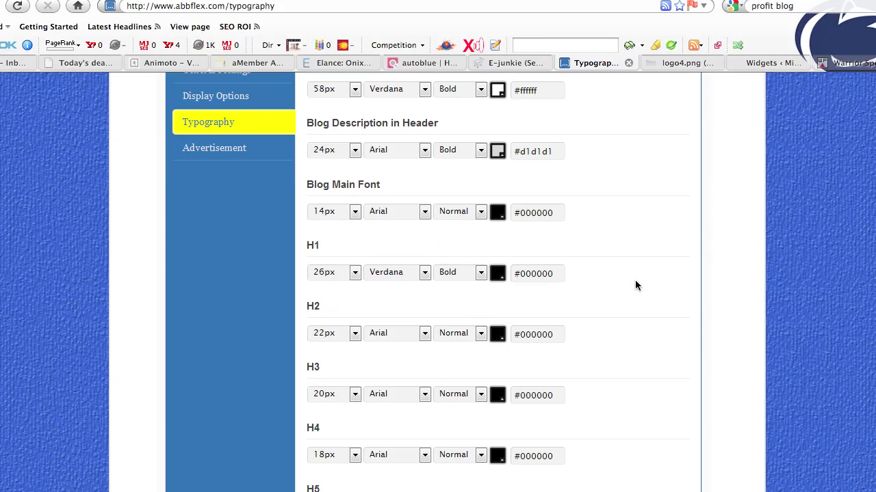
scroll(635, 280, "down", 3)
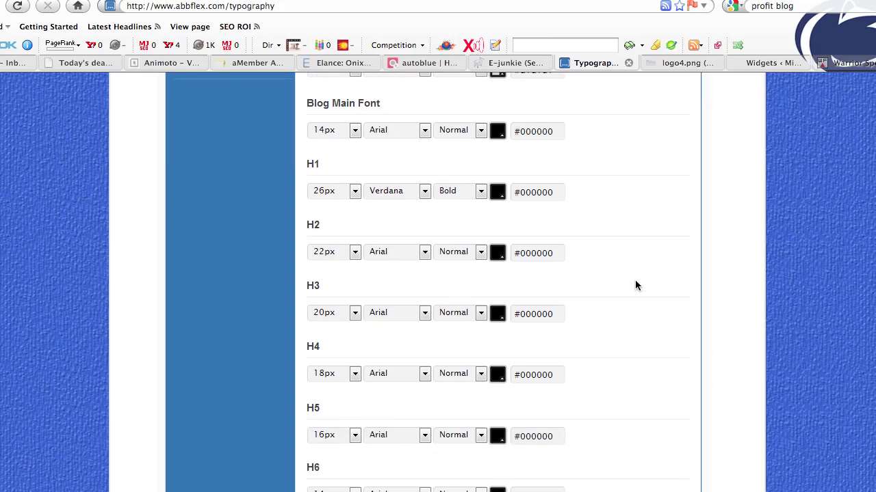
scroll(635, 285, "down", 2)
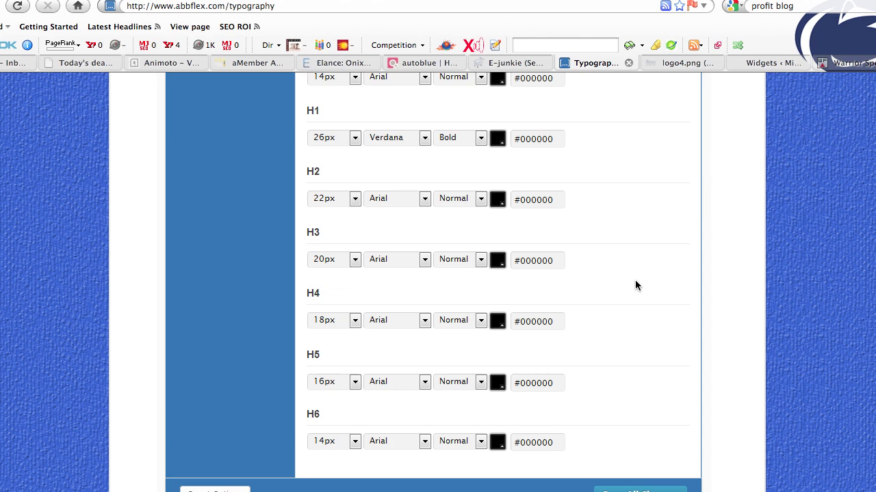
scroll(634, 285, "up", 1)
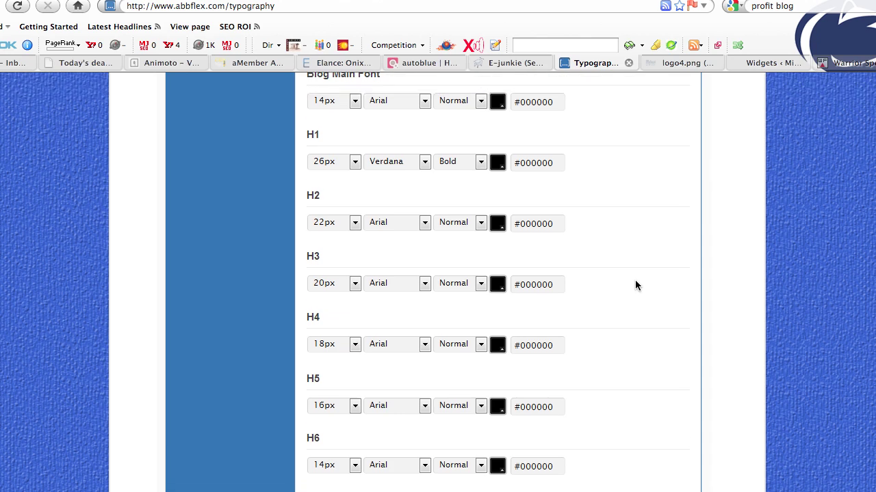
scroll(635, 285, "up", 15)
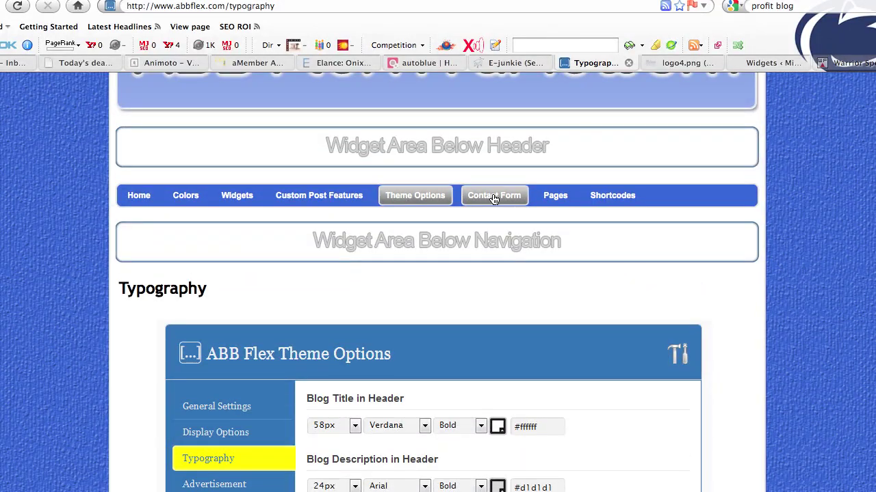
Step: View the Contact Form page down to its Submit button, then open Pages > Landing Pages
left_click(494, 199)
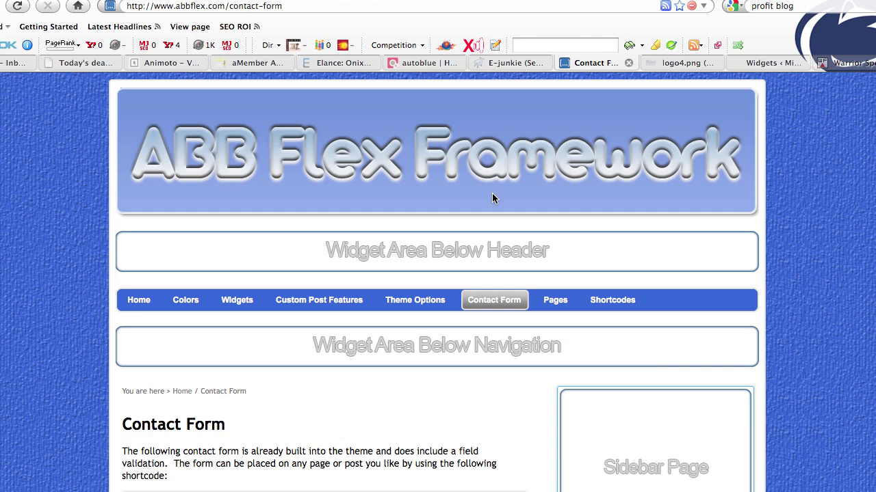
scroll(504, 362, "down", 5)
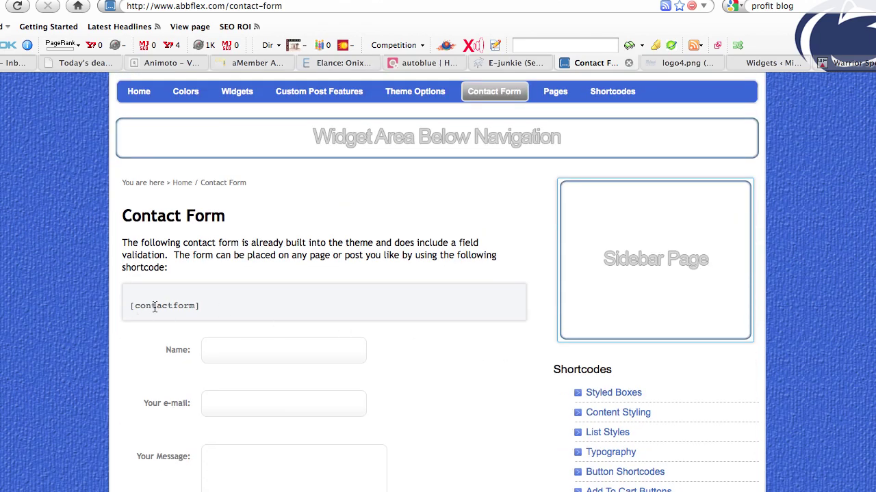
scroll(448, 317, "down", 4)
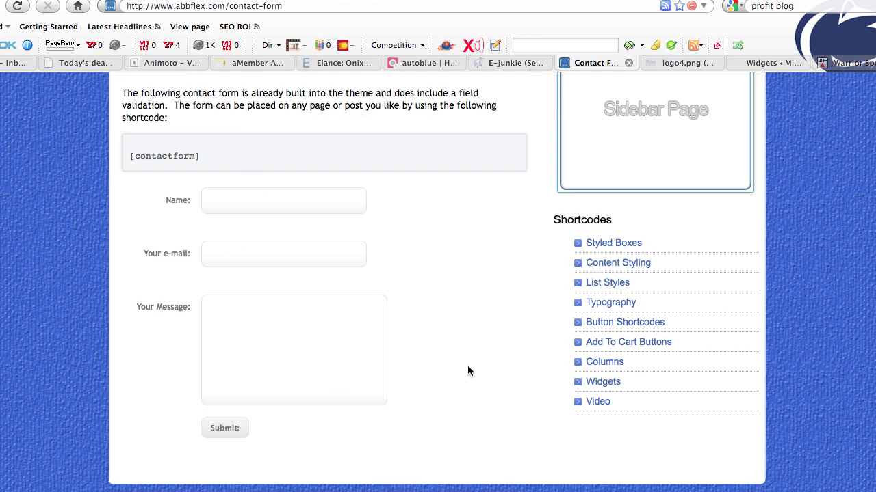
scroll(468, 371, "up", 10)
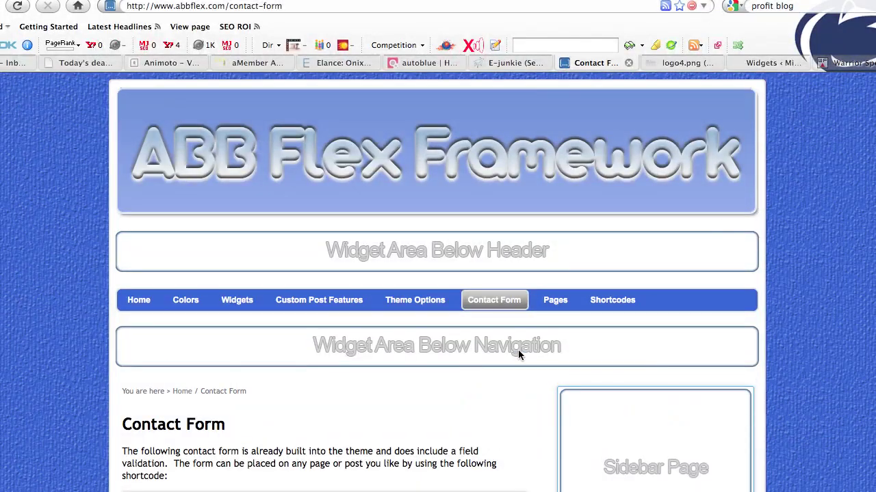
mouse_move(555, 303)
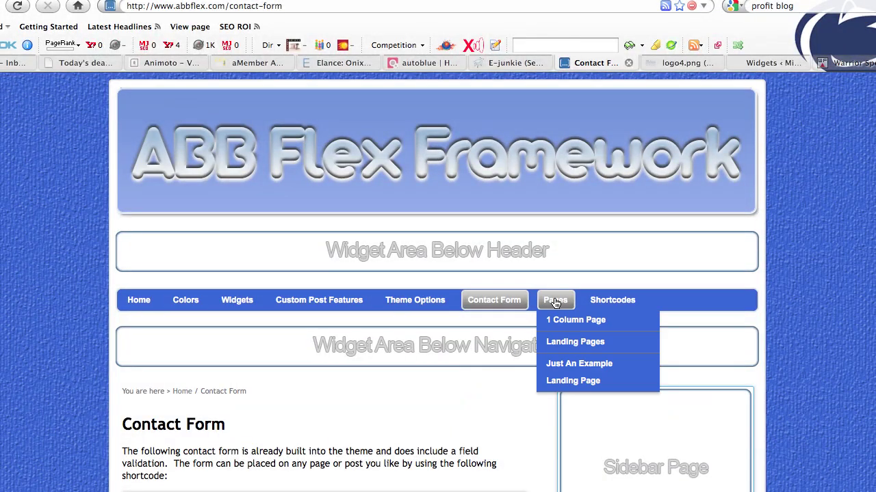
left_click(567, 344)
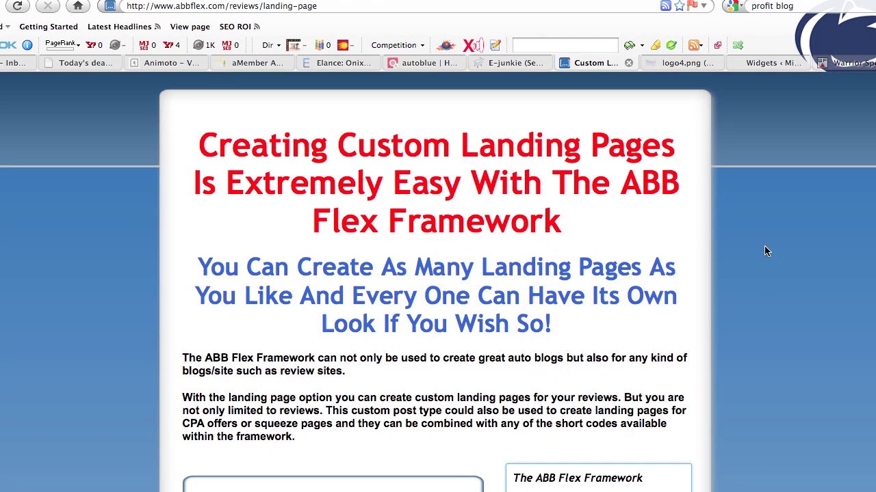
Step: Scroll down the 'Creating Custom Landing Pages Is Extremely Easy' landing page
scroll(765, 248, "down", 1)
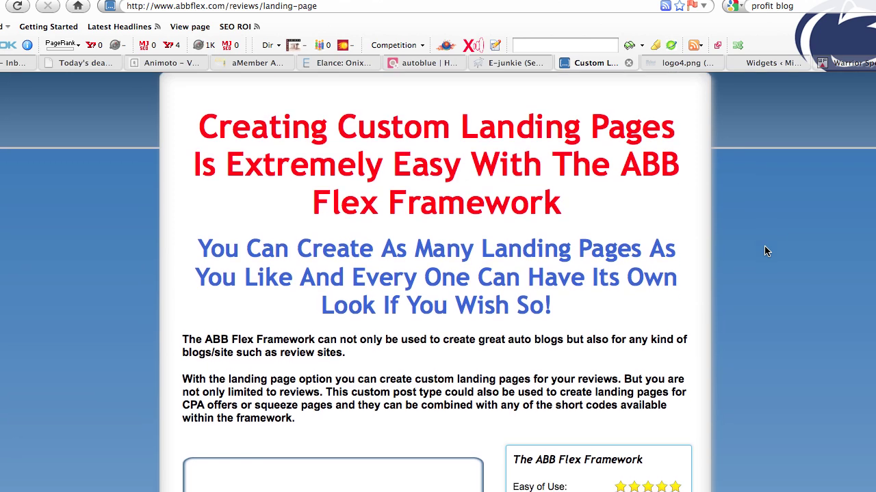
scroll(765, 249, "down", 3)
scroll(765, 249, "down", 3)
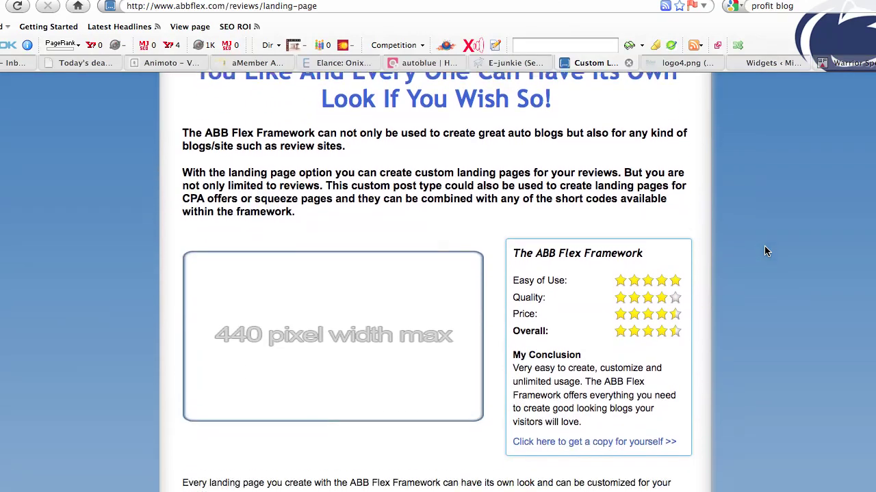
scroll(767, 251, "down", 2)
scroll(766, 252, "down", 5)
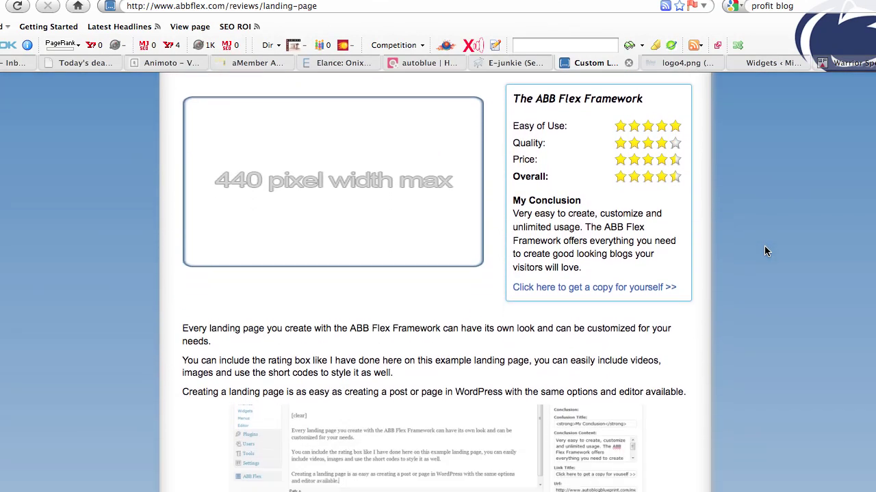
scroll(765, 251, "down", 7)
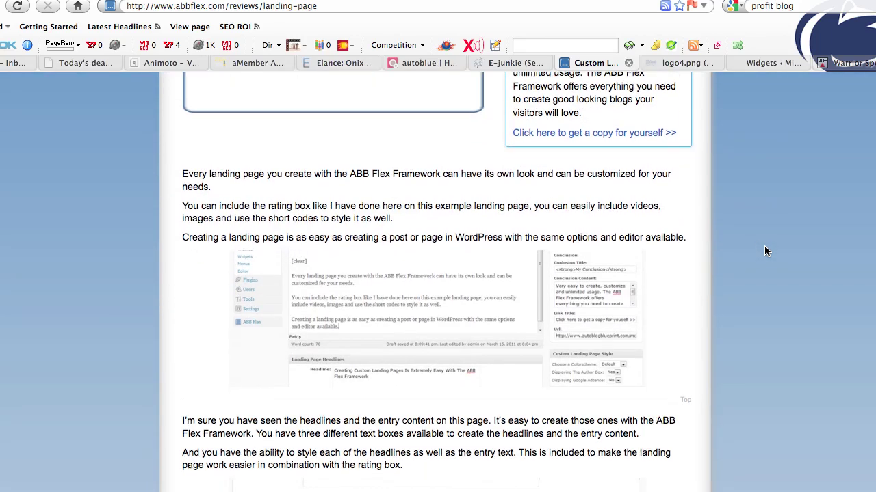
scroll(766, 251, "down", 9)
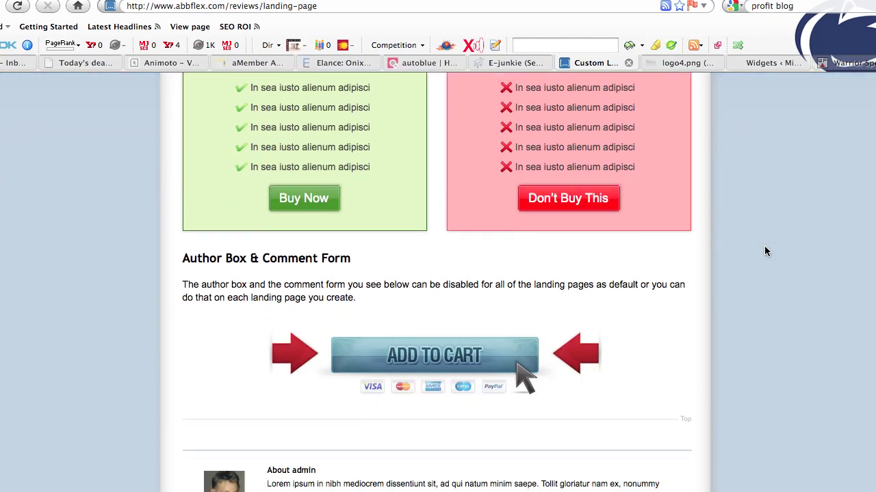
scroll(756, 263, "down", 4)
scroll(749, 287, "down", 2)
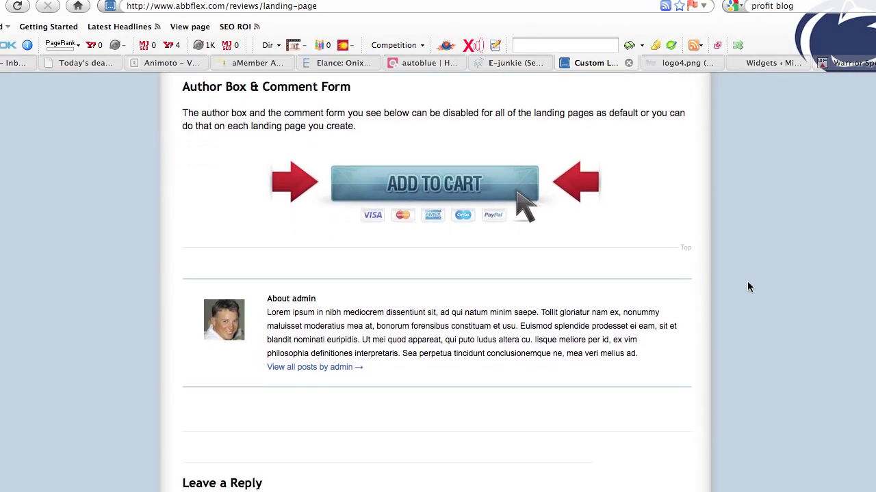
scroll(771, 279, "down", 4)
Step: Scroll back to the top and go back to the Contact Form page
scroll(770, 279, "up", 10)
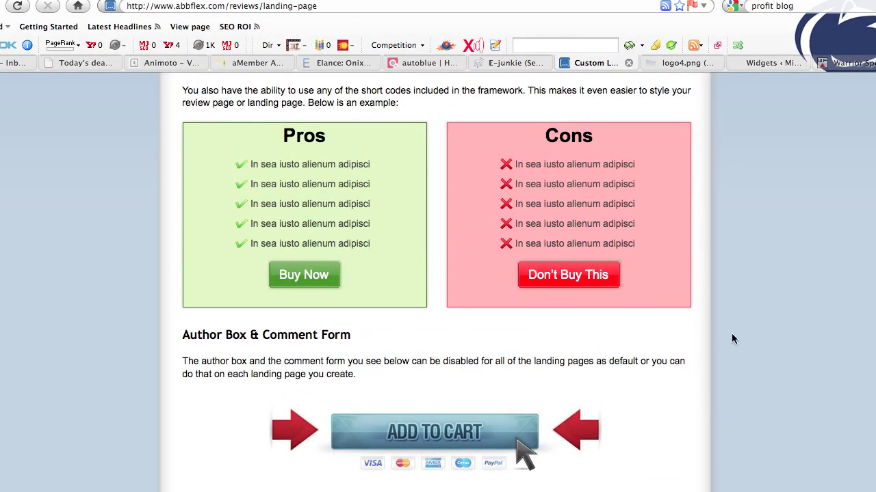
scroll(640, 254, "up", 10)
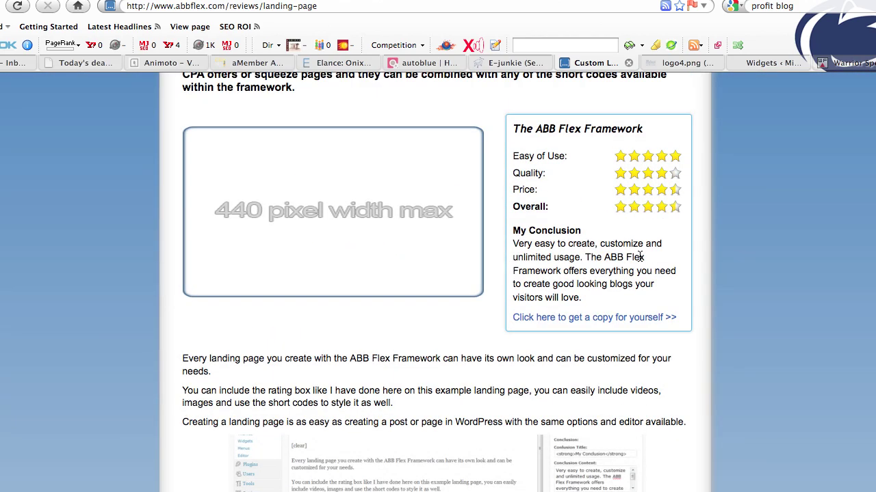
scroll(640, 256, "up", 5)
scroll(541, 279, "up", 1)
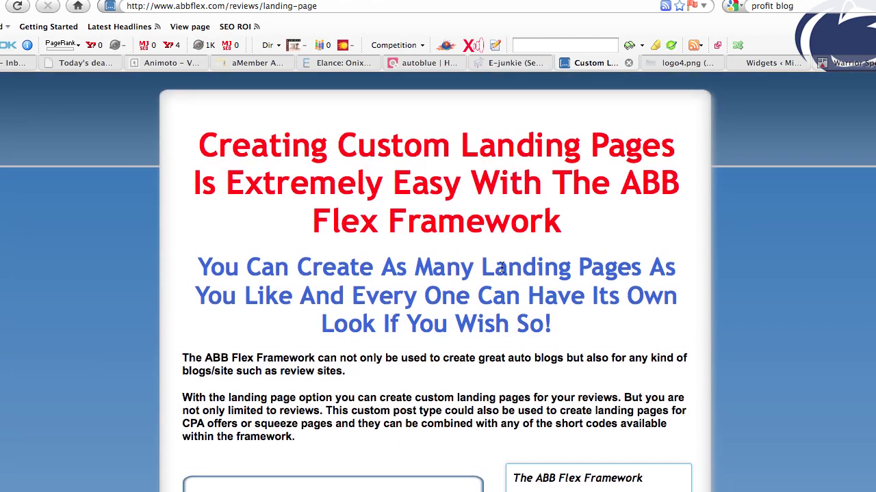
key("alt+Left")
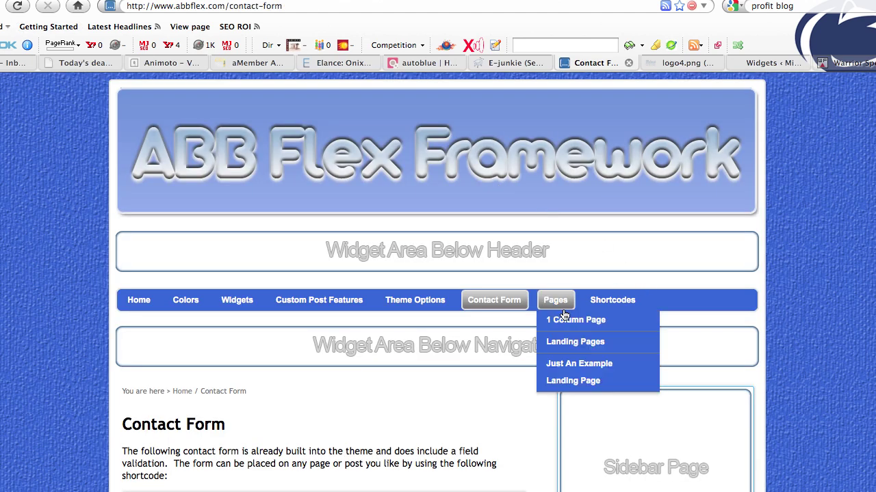
Step: Read the Shortcodes page's shortcode button and dialog screenshots, then open Styled Boxes
left_click(621, 303)
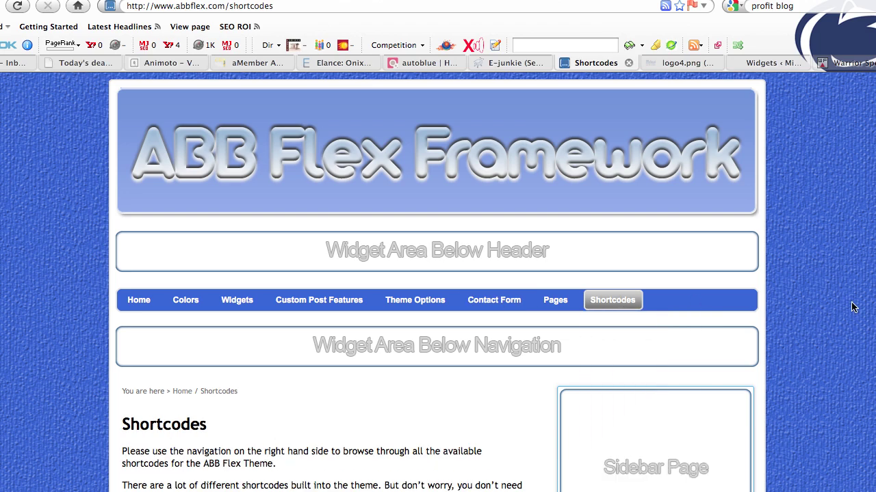
scroll(519, 400, "down", 3)
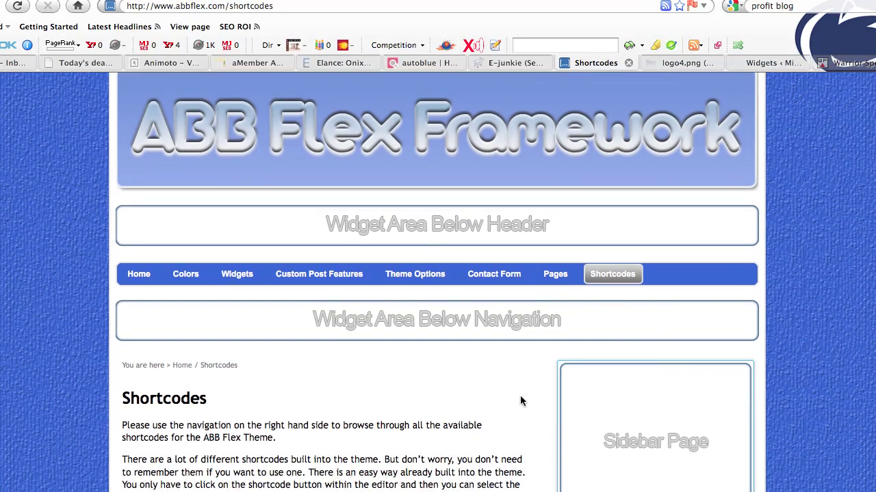
scroll(535, 369, "down", 8)
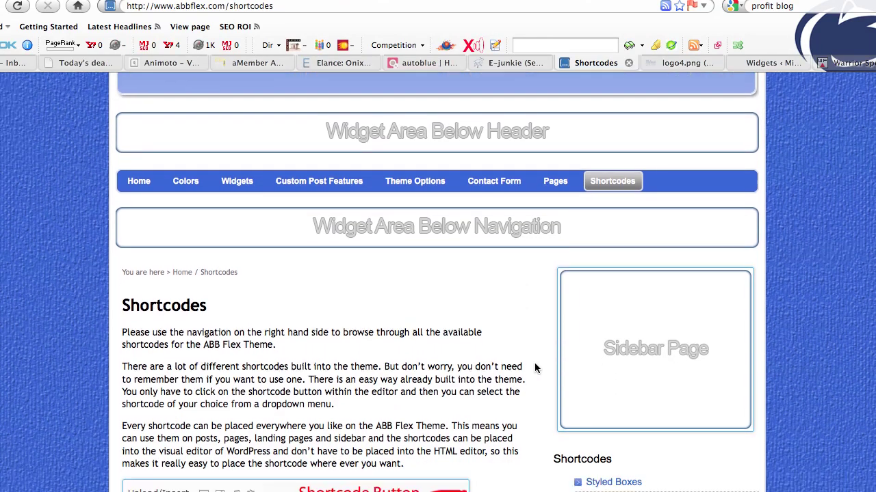
scroll(535, 366, "down", 3)
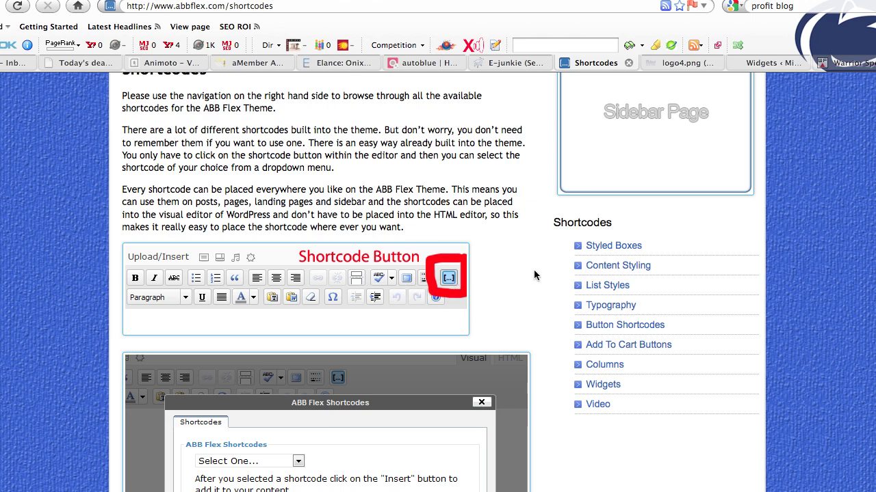
scroll(534, 274, "down", 5)
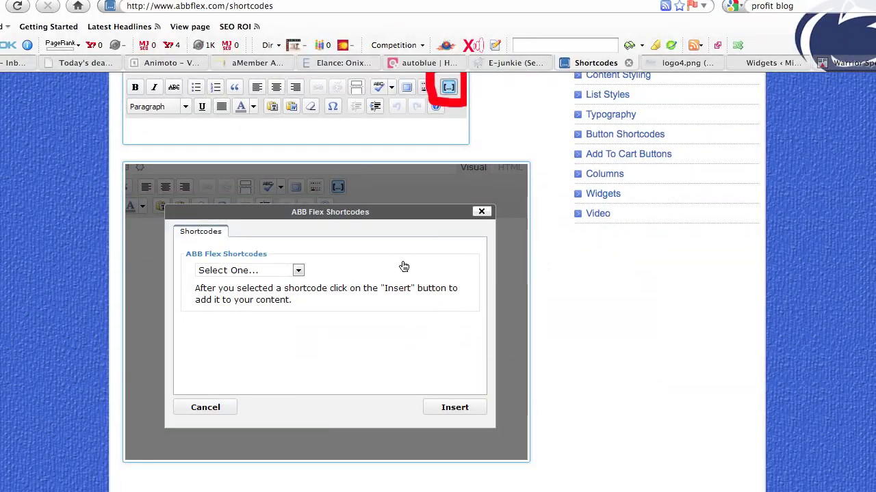
scroll(546, 259, "down", 5)
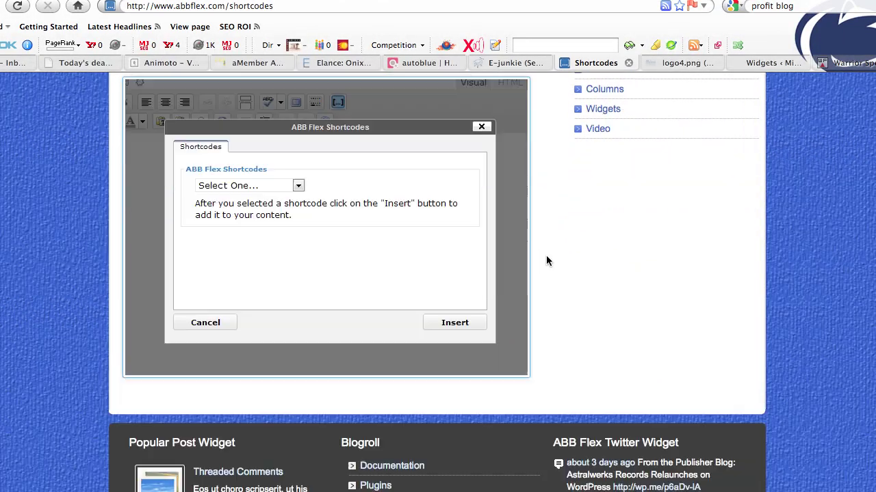
scroll(546, 258, "up", 8)
scroll(546, 260, "up", 2)
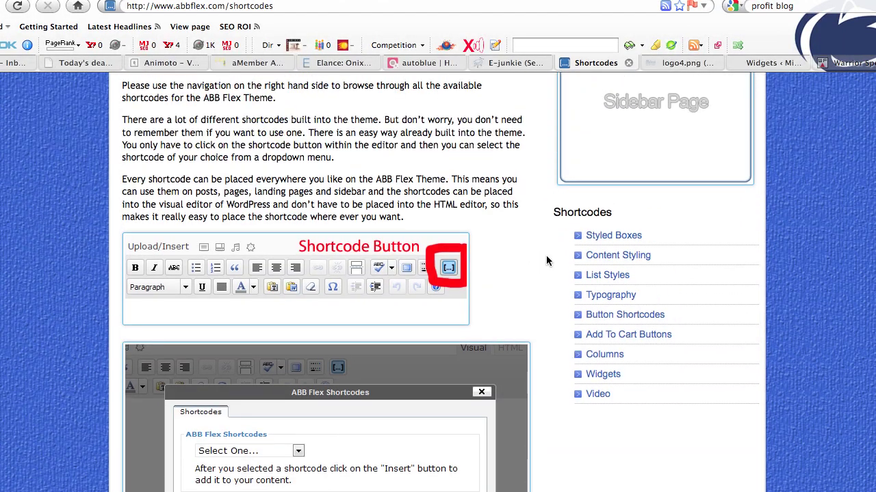
left_click(614, 241)
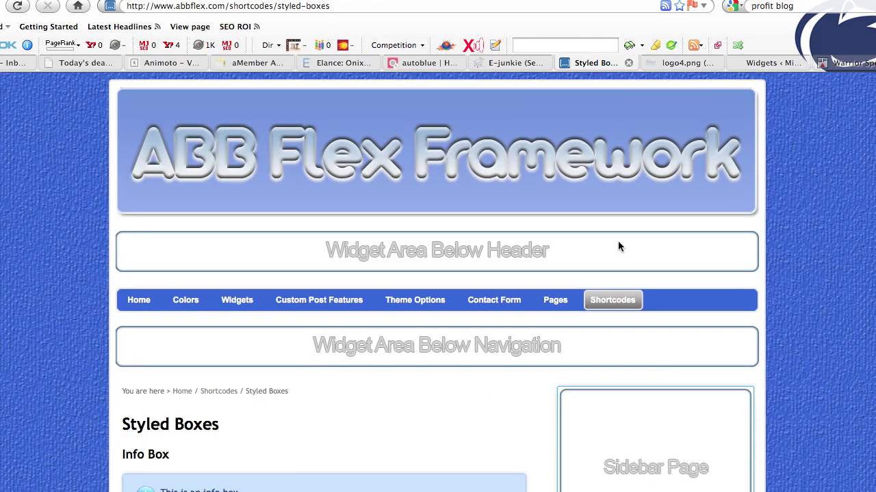
Step: Scroll down through the Info, Warning and Download styled box examples
scroll(519, 374, "down", 3)
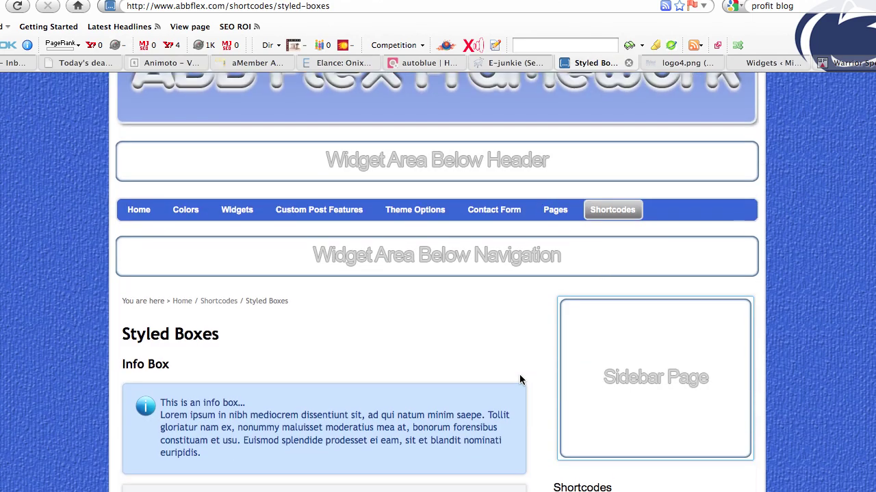
scroll(551, 303, "down", 3)
scroll(552, 307, "down", 2)
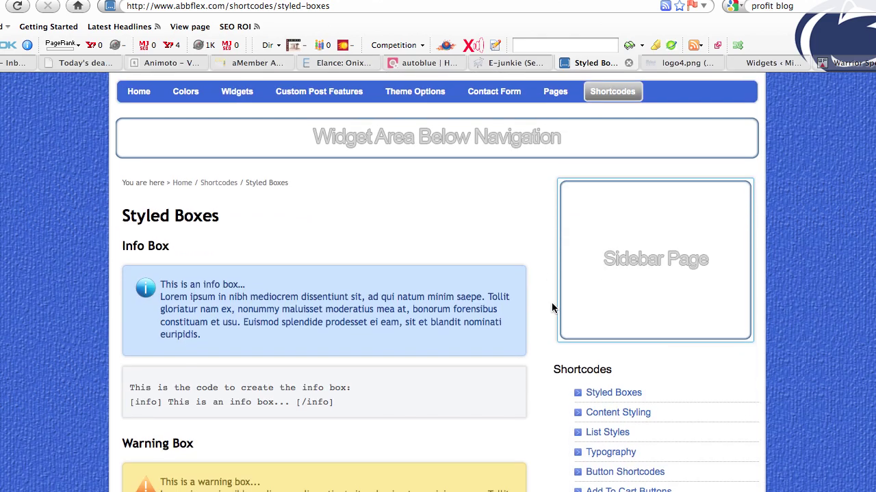
scroll(553, 308, "down", 3)
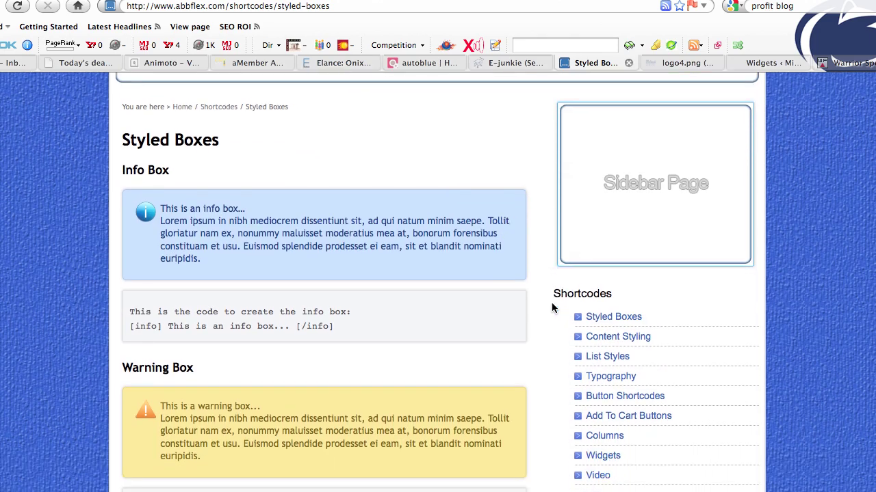
scroll(552, 308, "down", 6)
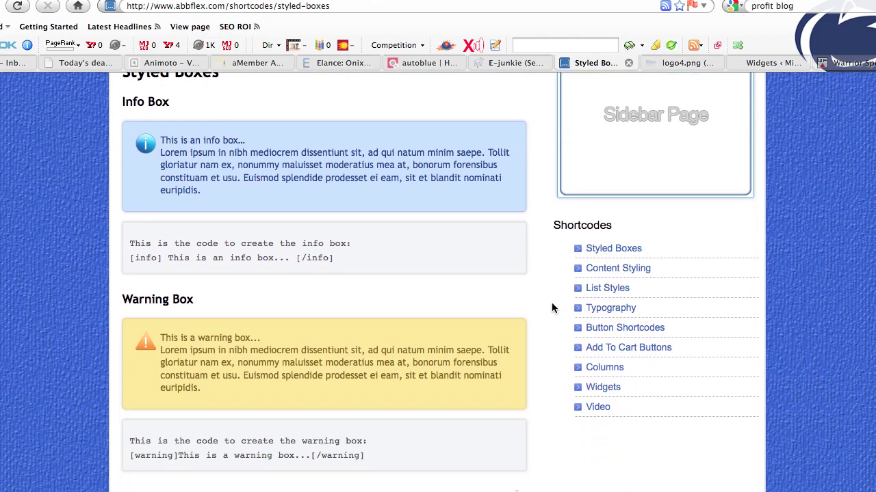
scroll(553, 307, "down", 5)
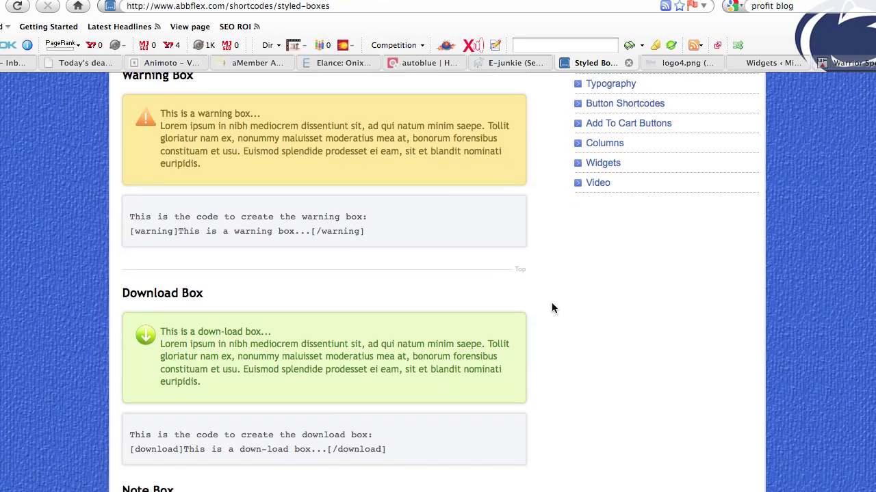
scroll(553, 307, "down", 4)
scroll(553, 307, "down", 3)
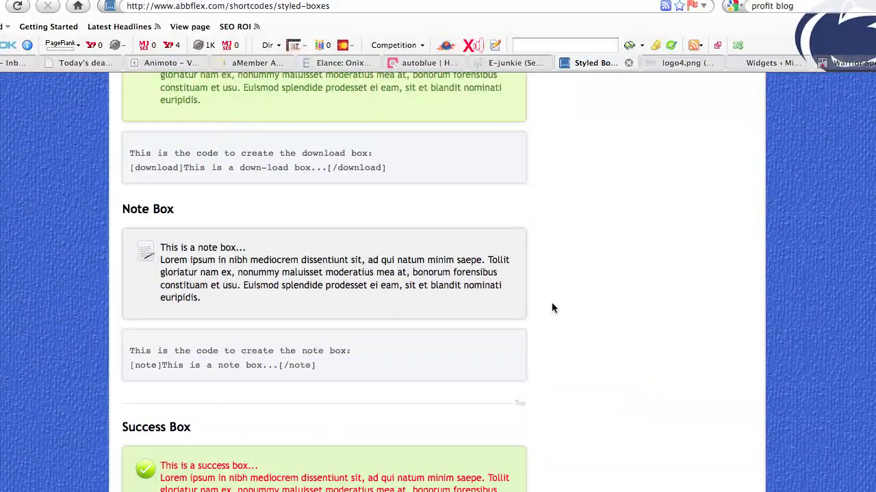
scroll(553, 308, "down", 4)
scroll(553, 308, "down", 2)
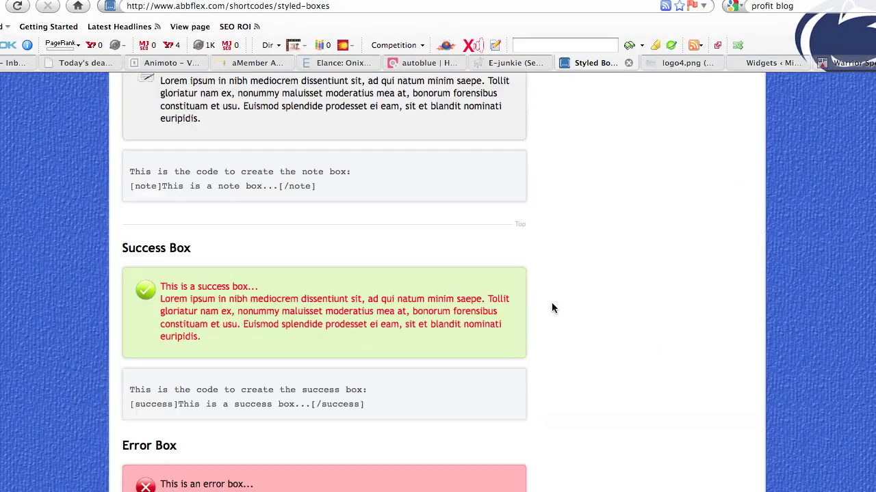
Step: Continue through the Note, Success, Error and Pros/Cons examples, then scroll back up
scroll(553, 308, "down", 2)
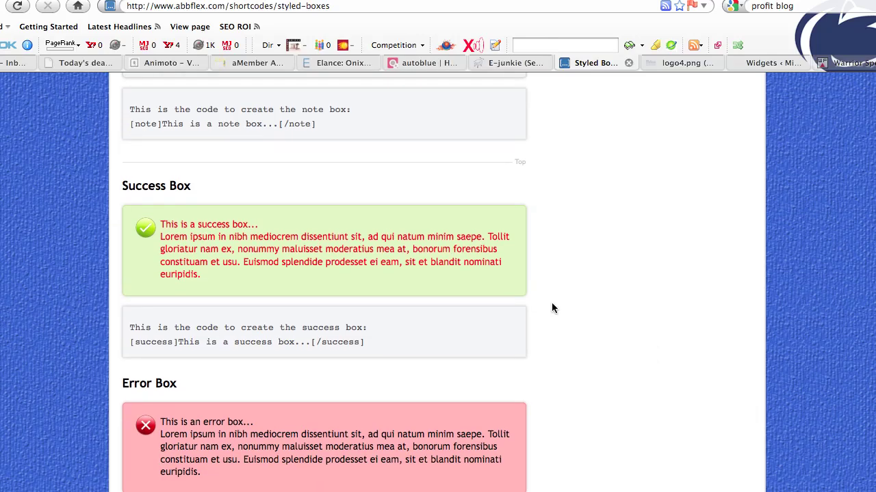
scroll(553, 308, "down", 2)
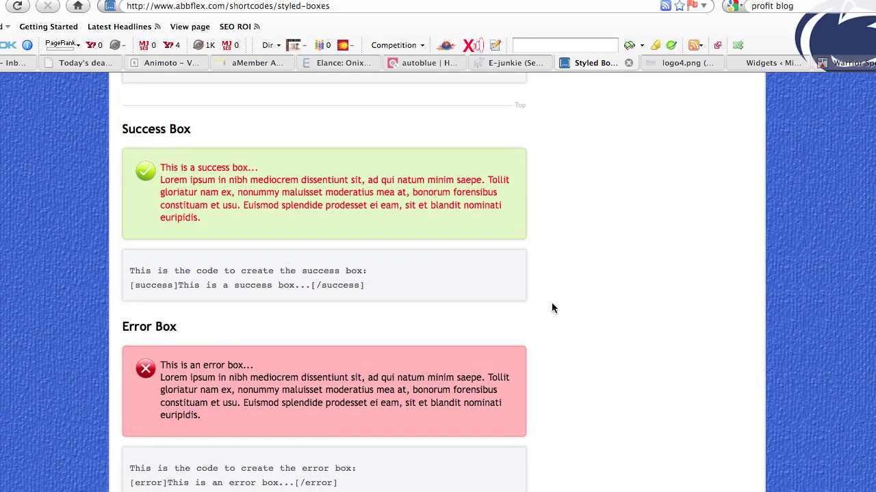
scroll(553, 308, "down", 2)
scroll(552, 308, "down", 7)
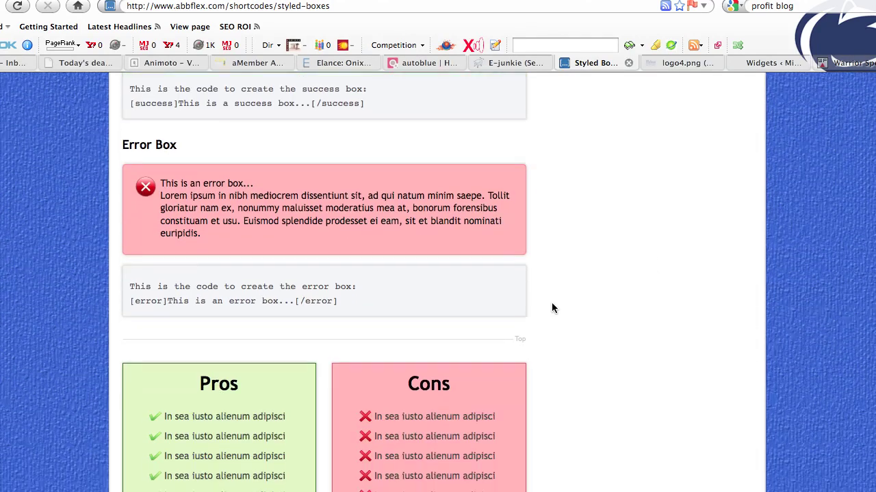
scroll(553, 308, "down", 3)
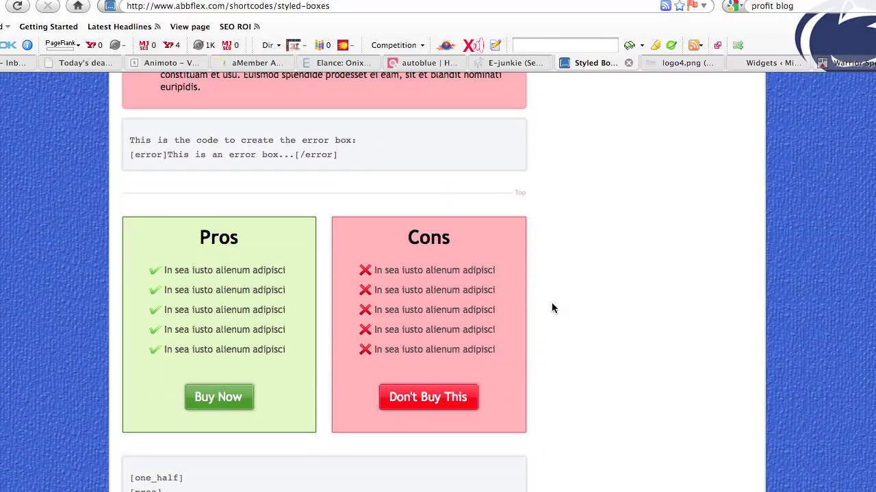
scroll(553, 309, "down", 3)
scroll(553, 309, "down", 7)
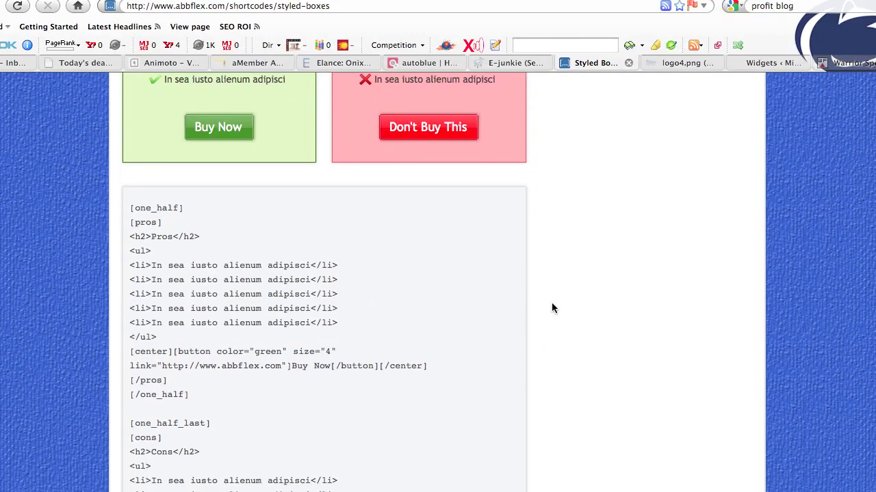
scroll(551, 308, "down", 8)
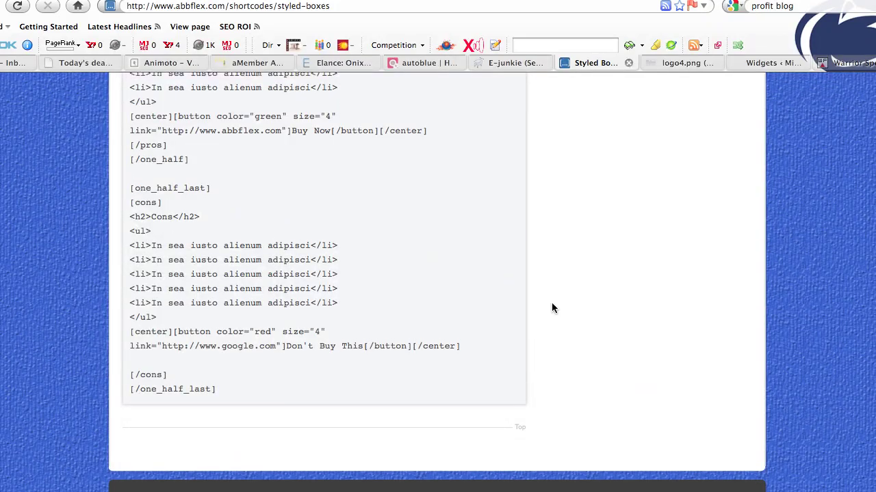
scroll(551, 307, "up", 20)
scroll(553, 308, "up", 1)
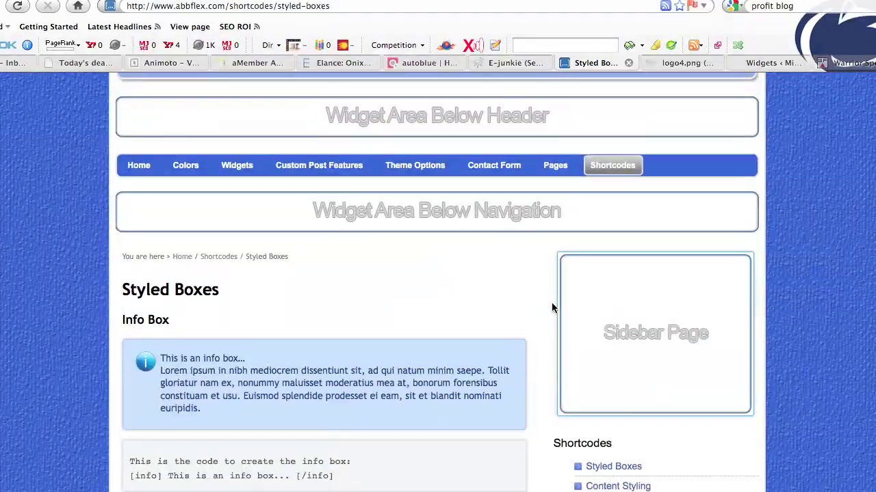